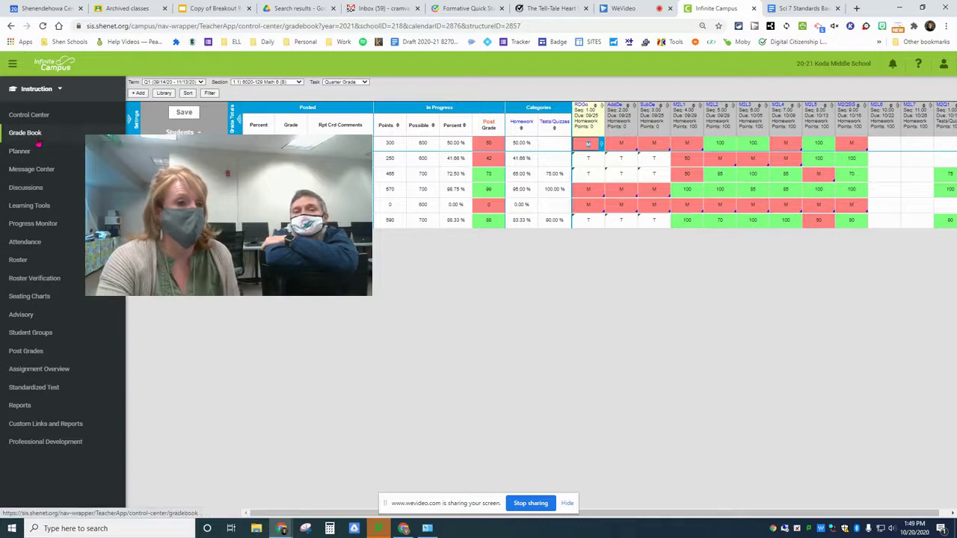
# - Review the grade book setup's grade calculation settings, then close and collapse them
pyautogui.click(131, 125)
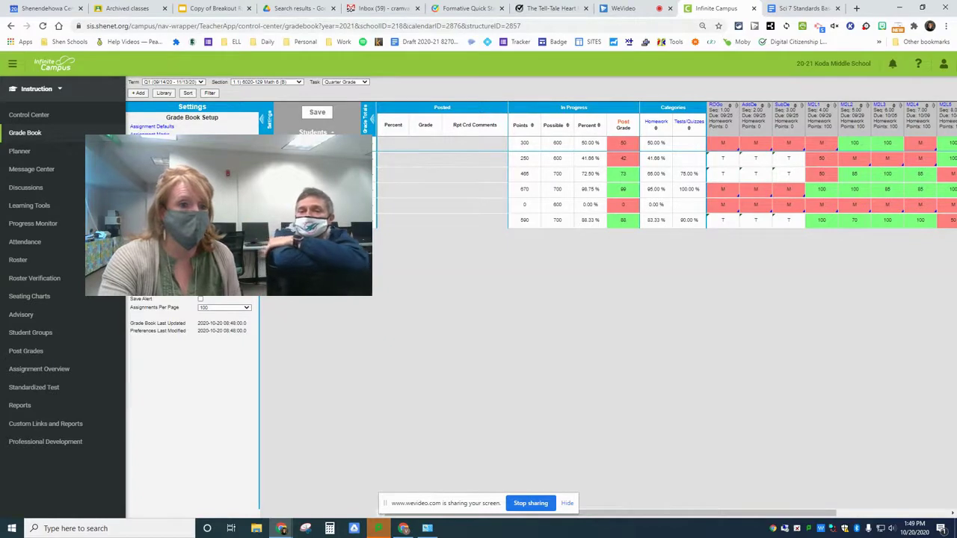
pyautogui.click(157, 149)
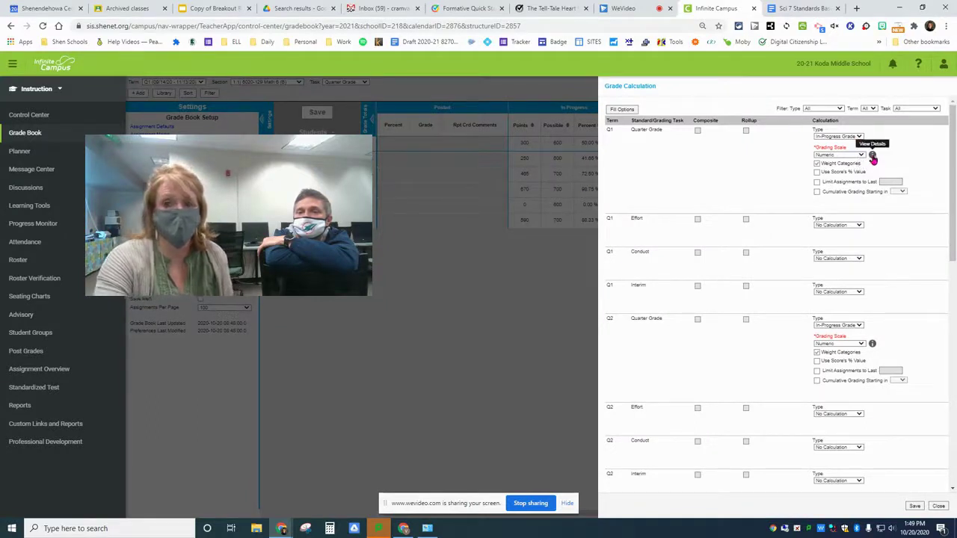
pyautogui.click(938, 507)
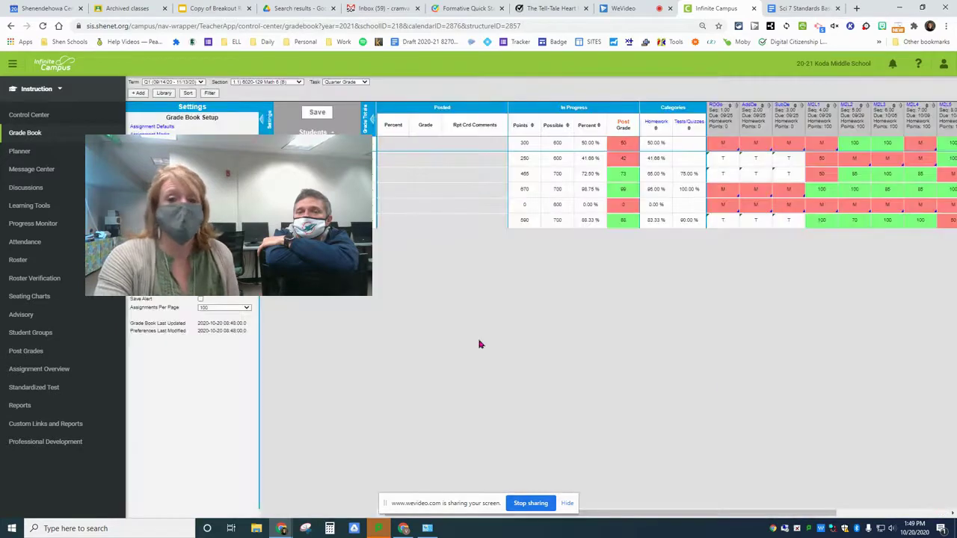
pyautogui.click(194, 108)
# - Create a new assignment named HW, abbreviated HW, and select its Total Points value of 100
pyautogui.click(139, 94)
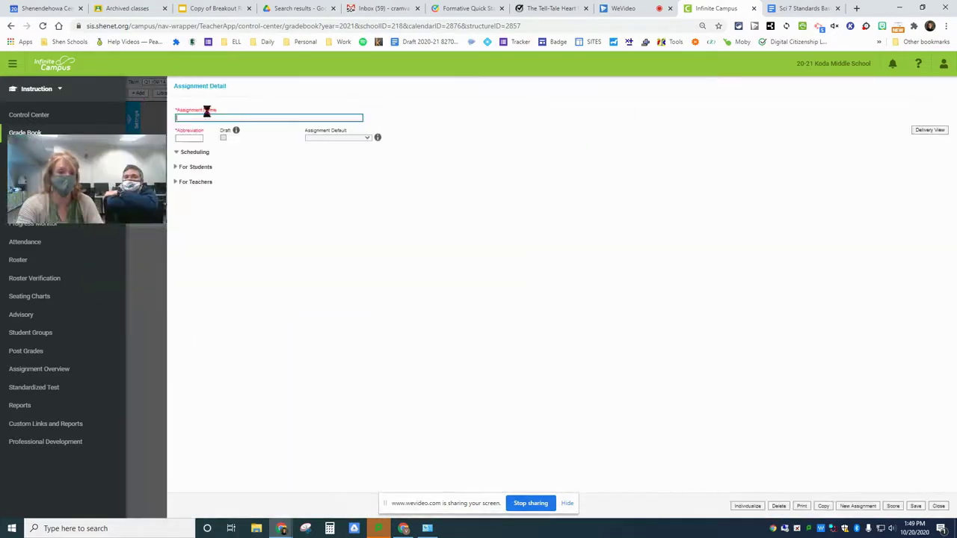
pyautogui.click(238, 117)
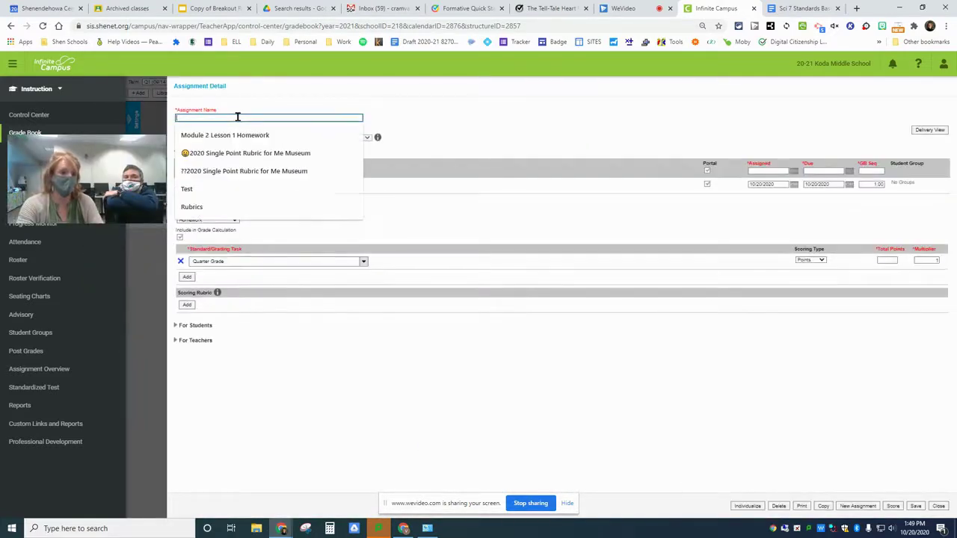
pyautogui.write('HW')
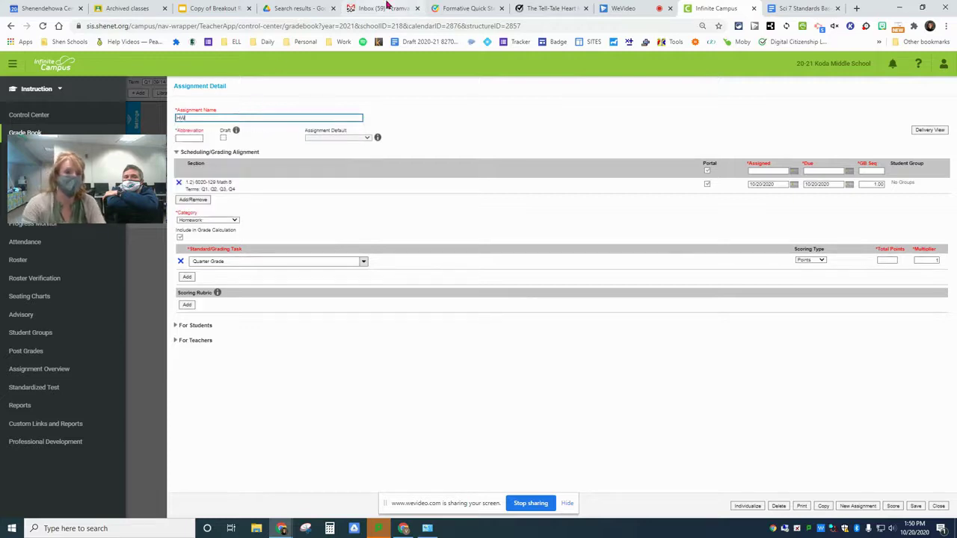
pyautogui.press('Tab')
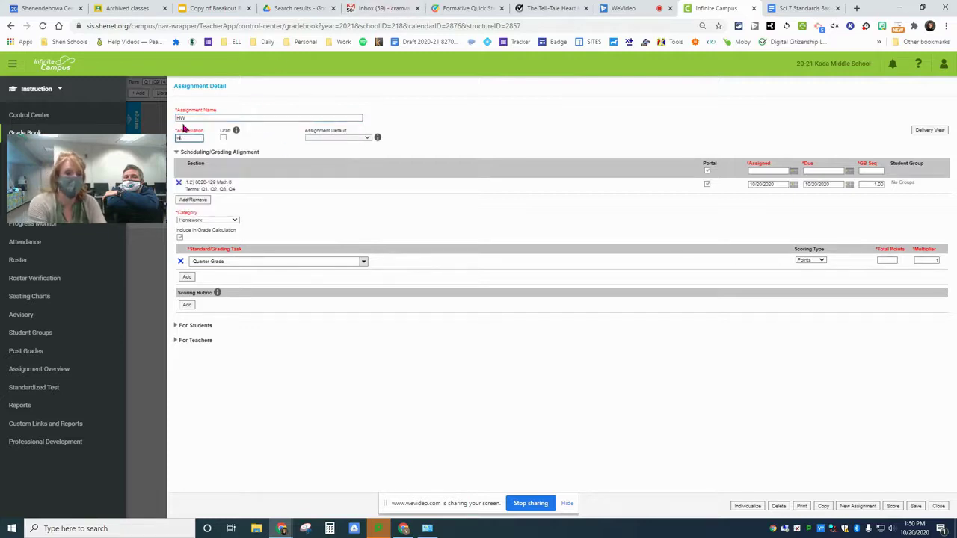
pyautogui.write('HW')
pyautogui.click(291, 160)
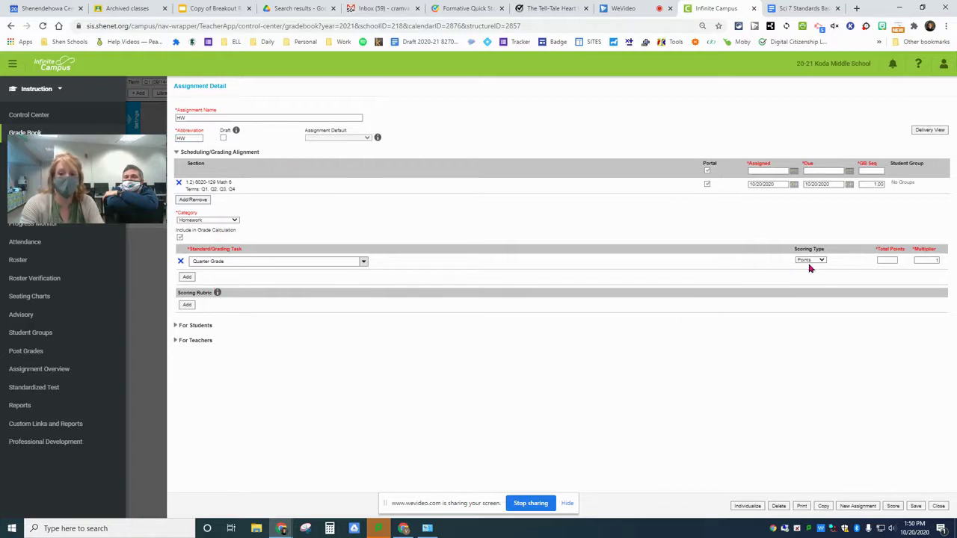
pyautogui.click(881, 261)
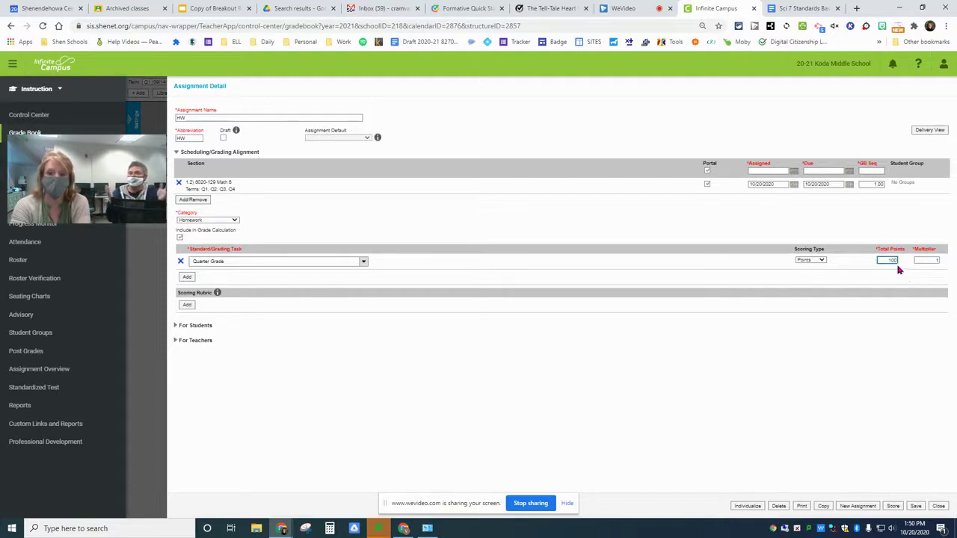
pyautogui.doubleClick(895, 263)
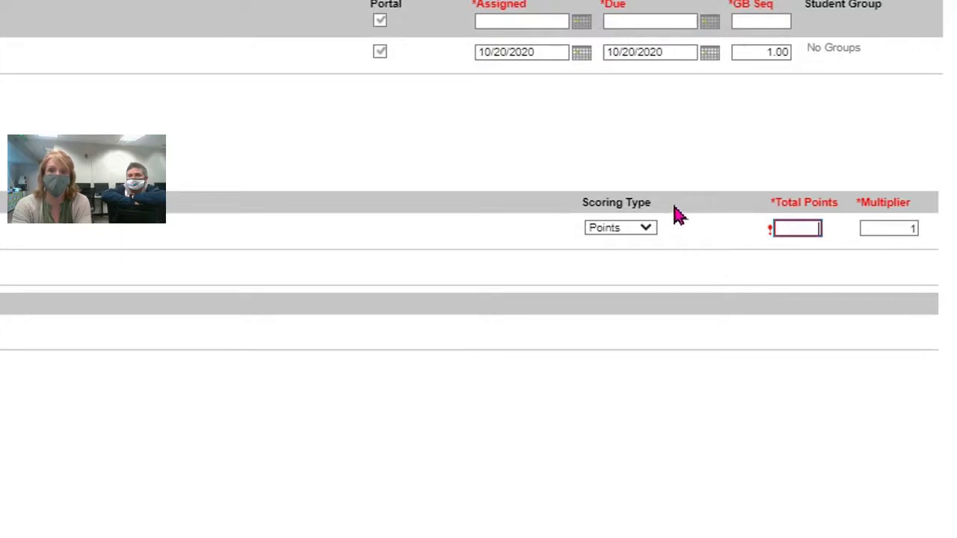
# - Set HW's Total Points to 20 and Multiplier to 1, correcting earlier entries of 5 and 4
pyautogui.write('20')
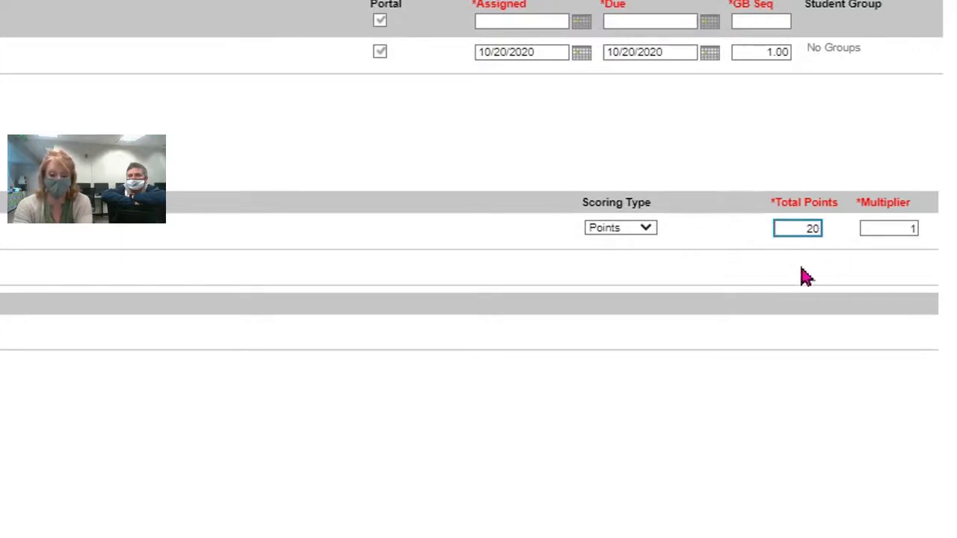
pyautogui.press('BackSpace')
pyautogui.press('BackSpace')
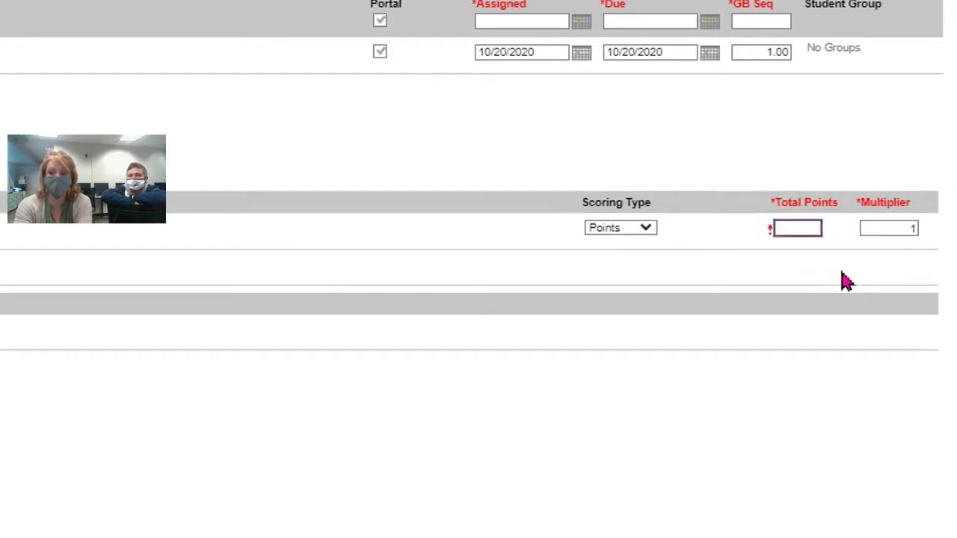
pyautogui.write('5')
pyautogui.press('Tab')
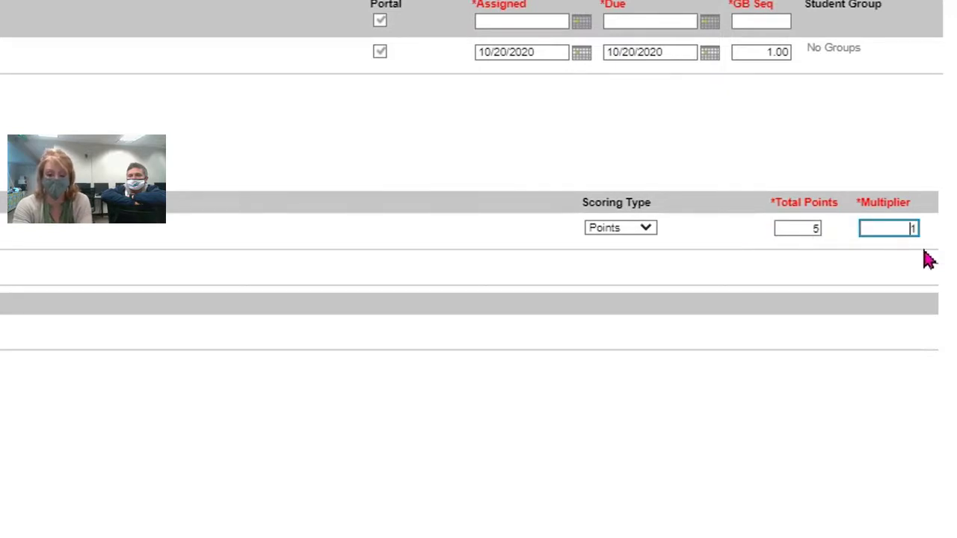
pyautogui.press('BackSpace')
pyautogui.write('4')
pyautogui.click(843, 274)
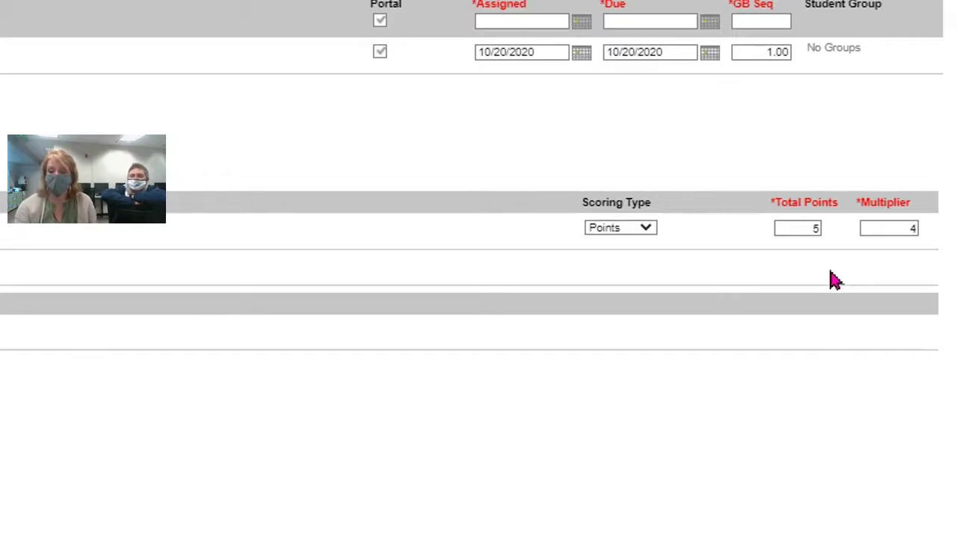
pyautogui.click(901, 232)
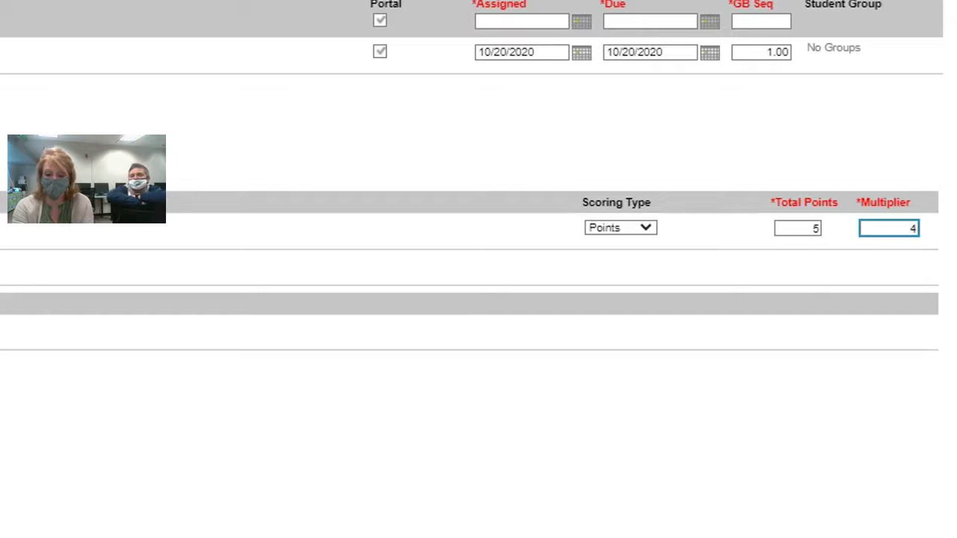
pyautogui.press('Delete')
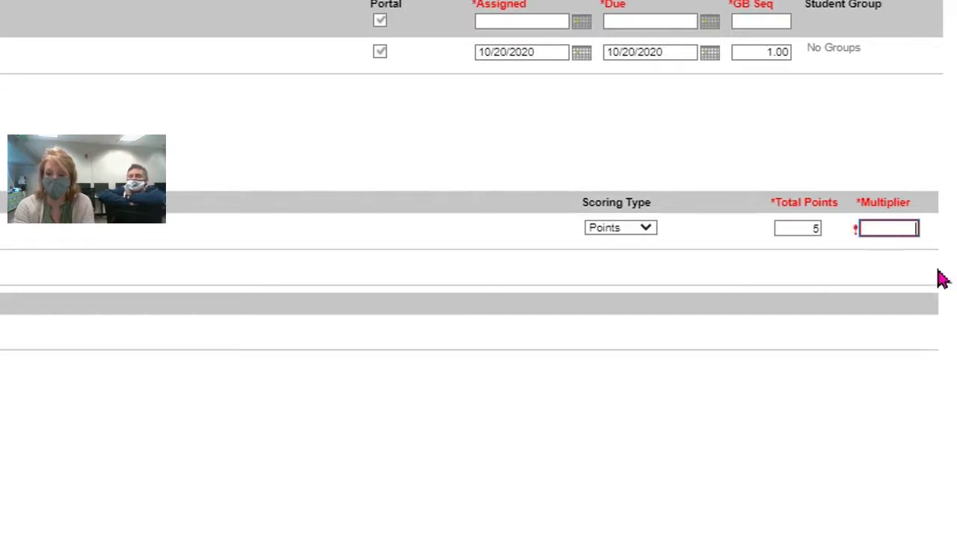
pyautogui.write('1')
pyautogui.click(804, 228)
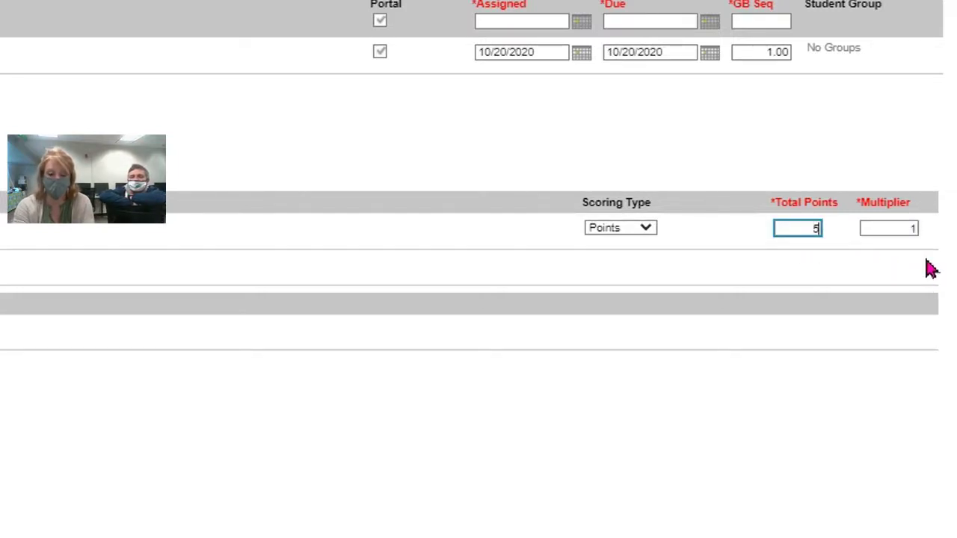
pyautogui.press('Delete')
pyautogui.write('20')
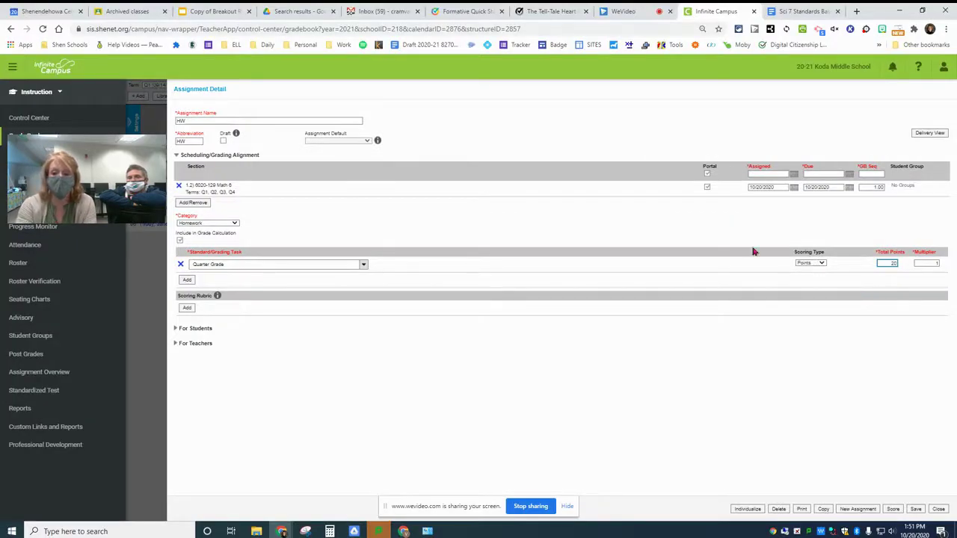
# - Switch the Scoring Type to Marks and choose the Shen Learning Rubric marks
pyautogui.click(813, 267)
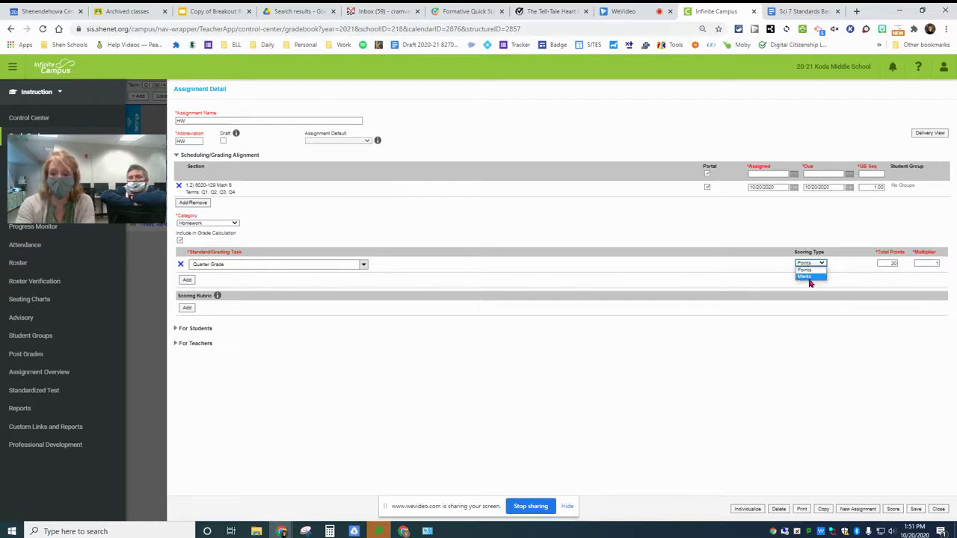
pyautogui.click(809, 276)
pyautogui.click(818, 273)
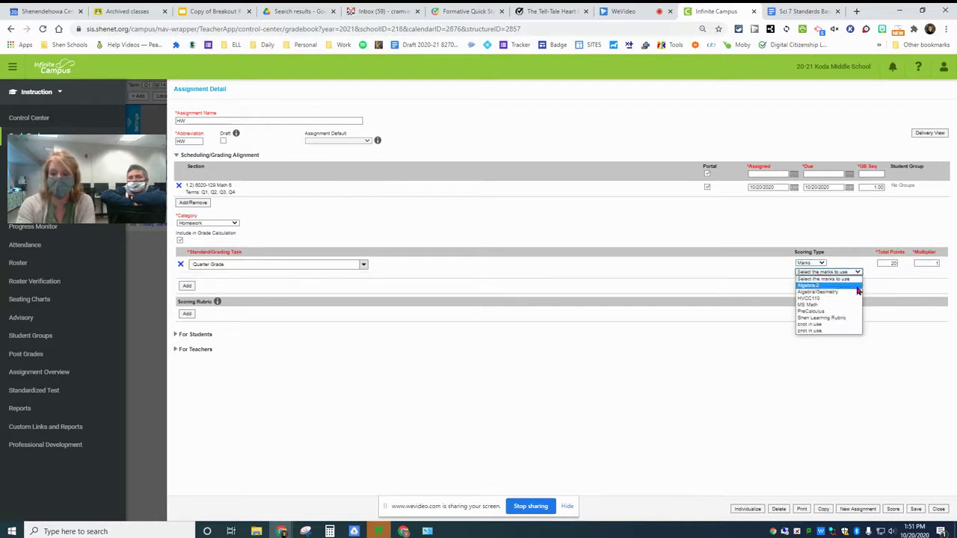
pyautogui.click(860, 321)
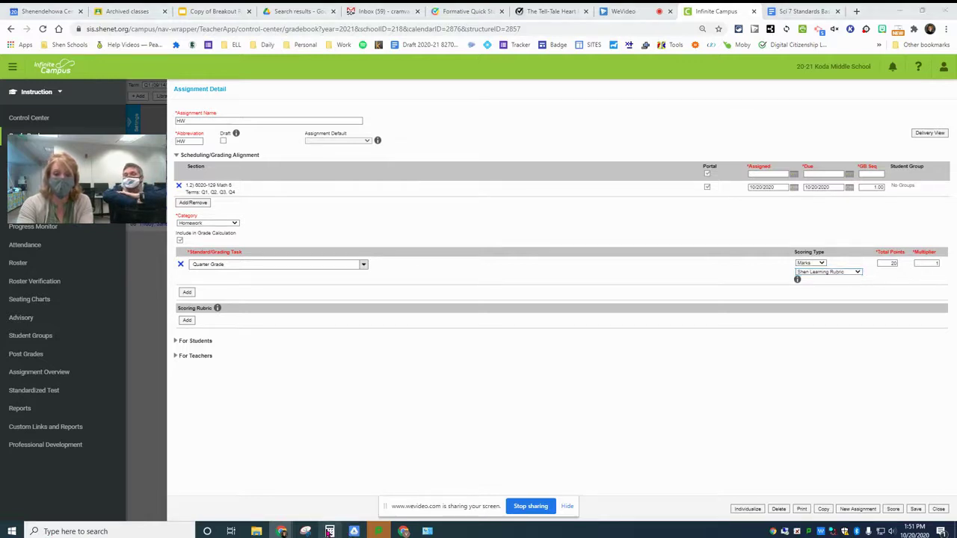
# - Compute 0.94 × 20 = 18.8 in Calculator, then close it
pyautogui.click(327, 530)
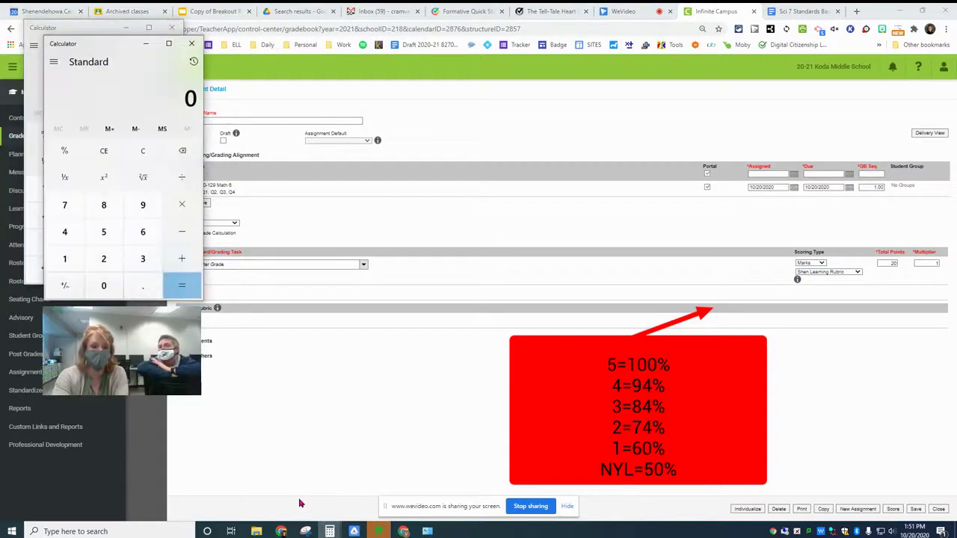
pyautogui.click(192, 43)
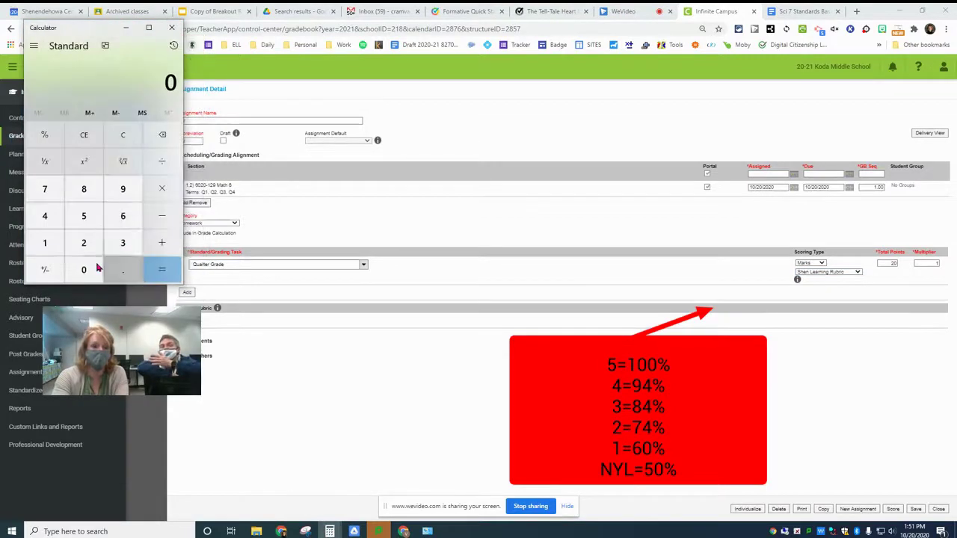
pyautogui.click(119, 270)
pyautogui.click(128, 190)
pyautogui.click(54, 215)
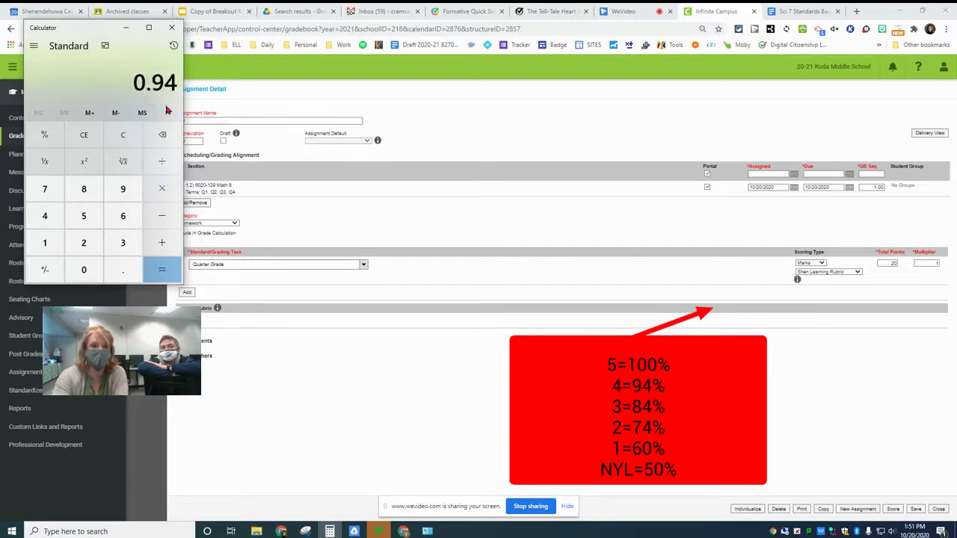
pyautogui.click(162, 190)
pyautogui.click(85, 243)
pyautogui.click(84, 268)
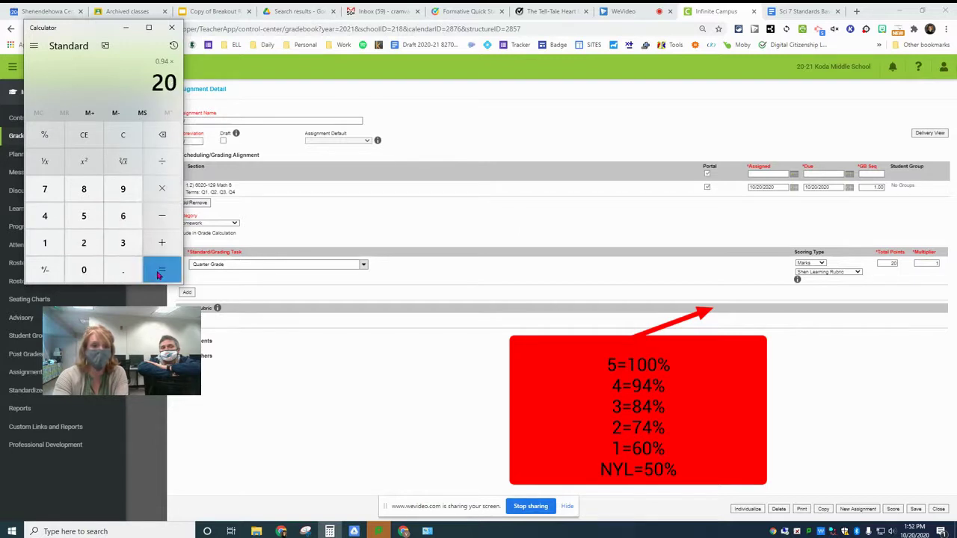
pyautogui.click(157, 274)
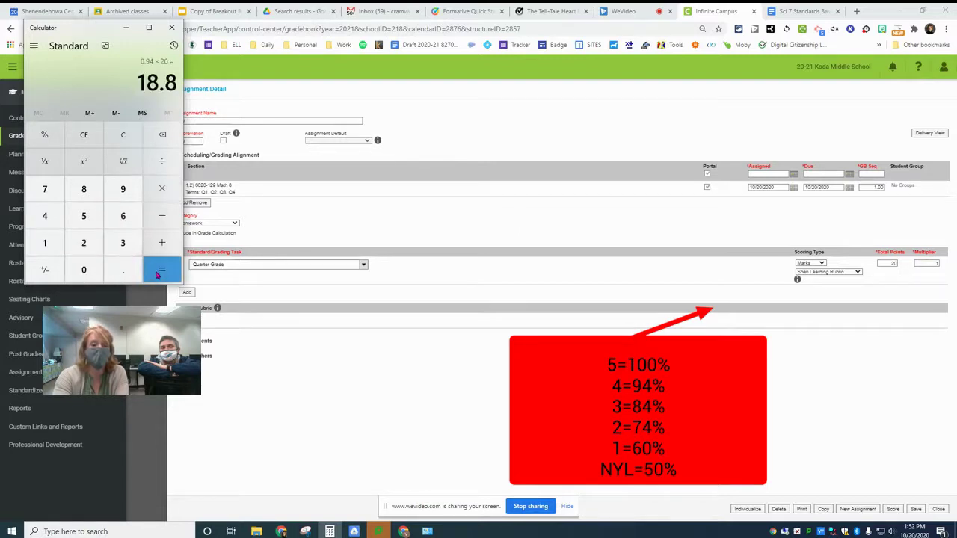
pyautogui.click(170, 28)
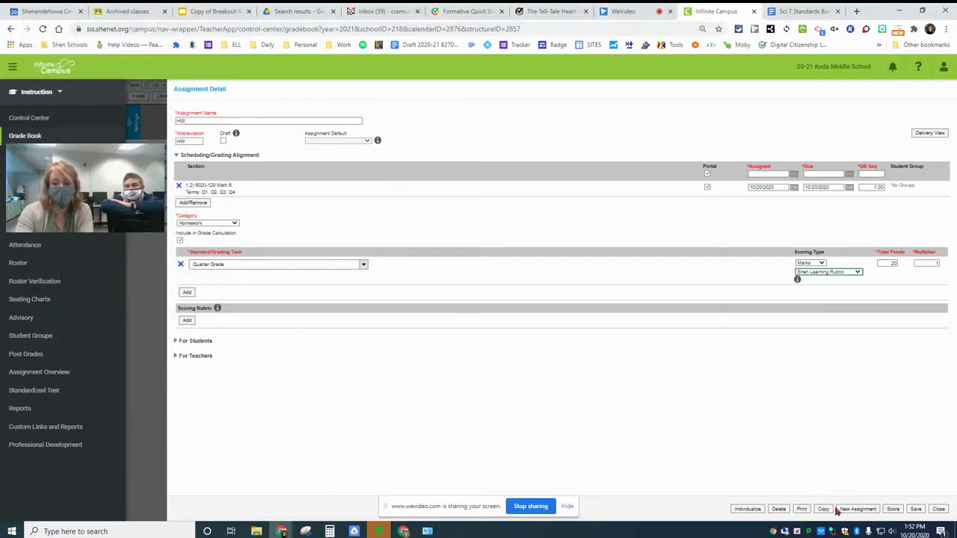
# - Open and leave HW scoring, then add a new Scoring Rubric under Quarter Grade
pyautogui.click(894, 509)
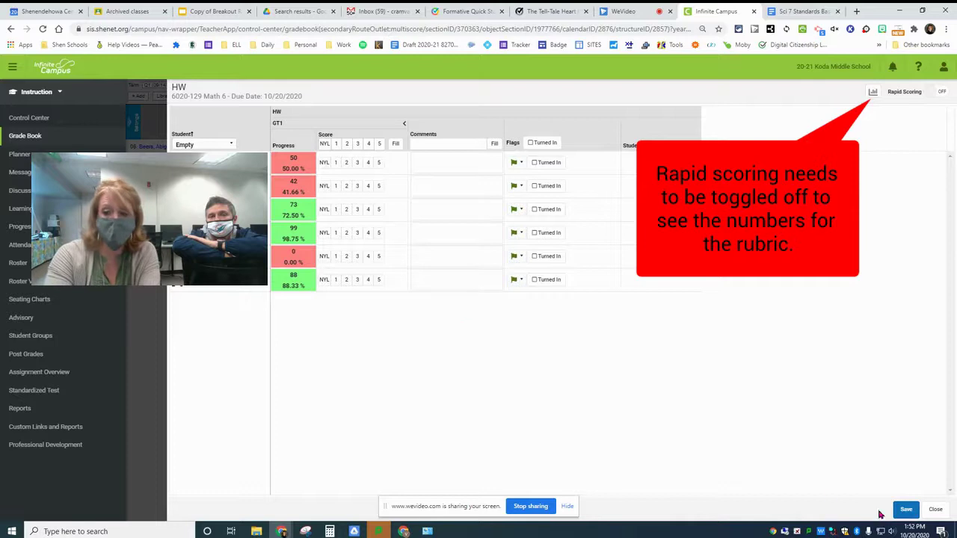
pyautogui.click(932, 510)
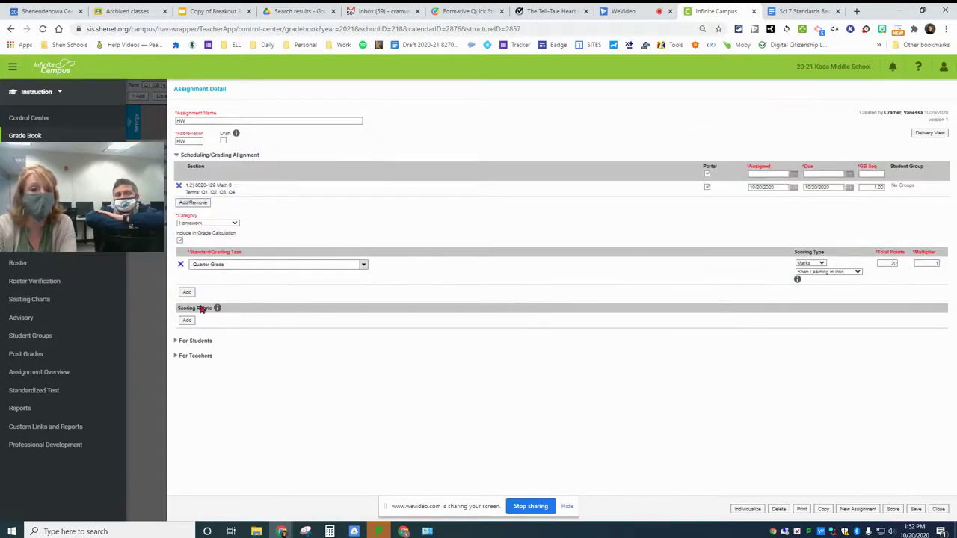
pyautogui.moveTo(222, 313)
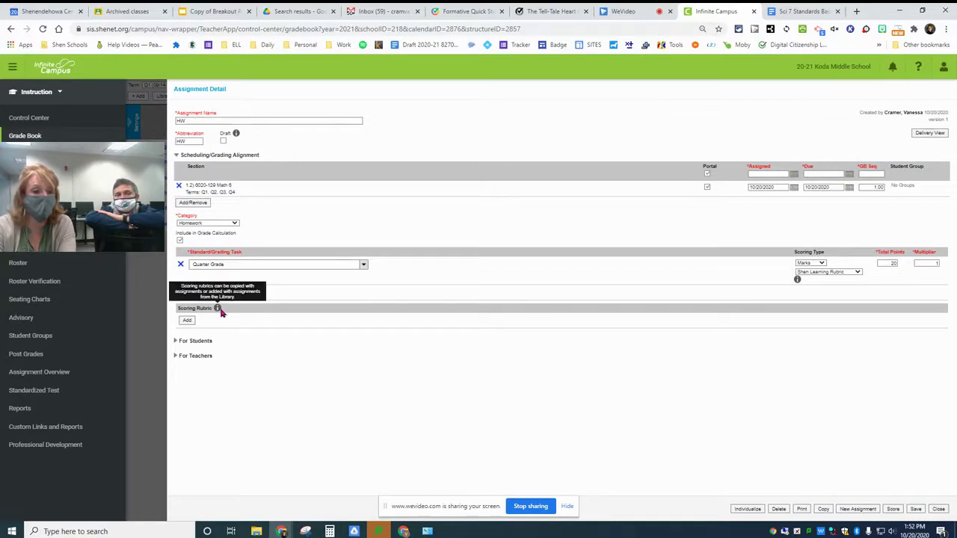
pyautogui.click(186, 320)
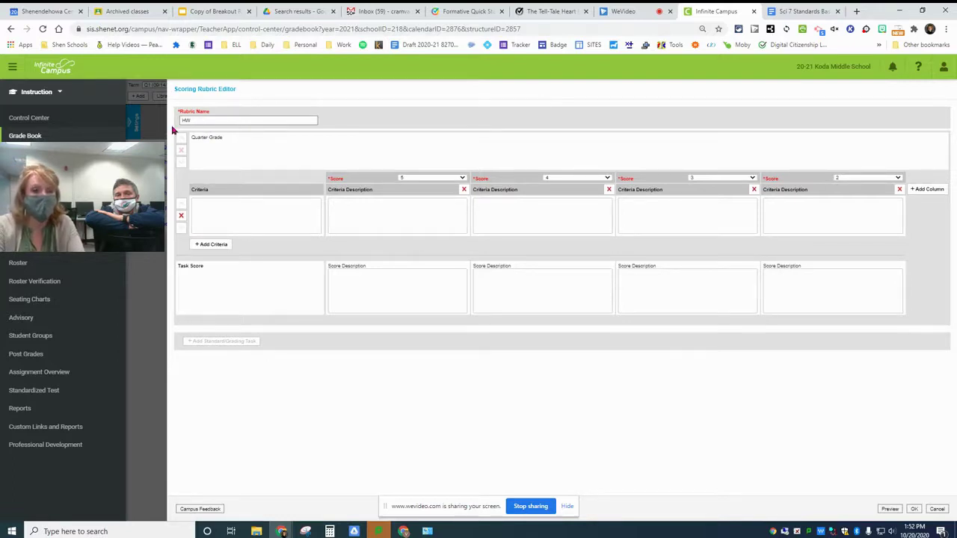
# - Name the rubric Level of Learning from the rubric document and add a fifth score column
pyautogui.moveTo(195, 119); pyautogui.dragTo(176, 120)
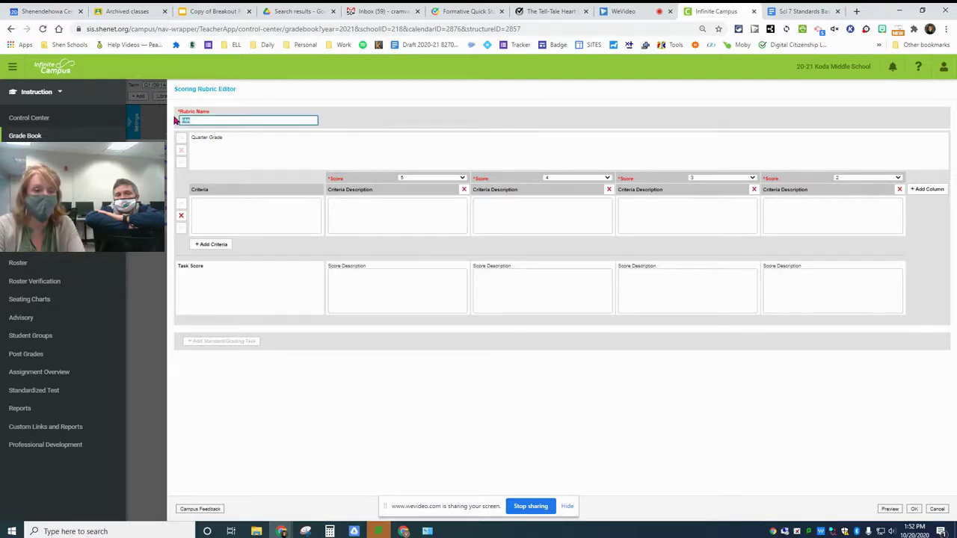
pyautogui.click(781, 11)
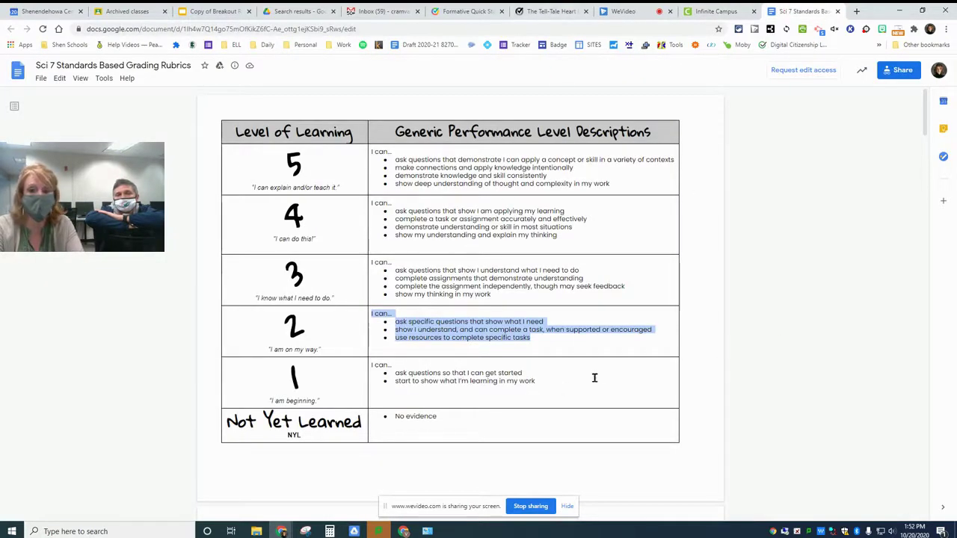
pyautogui.click(714, 11)
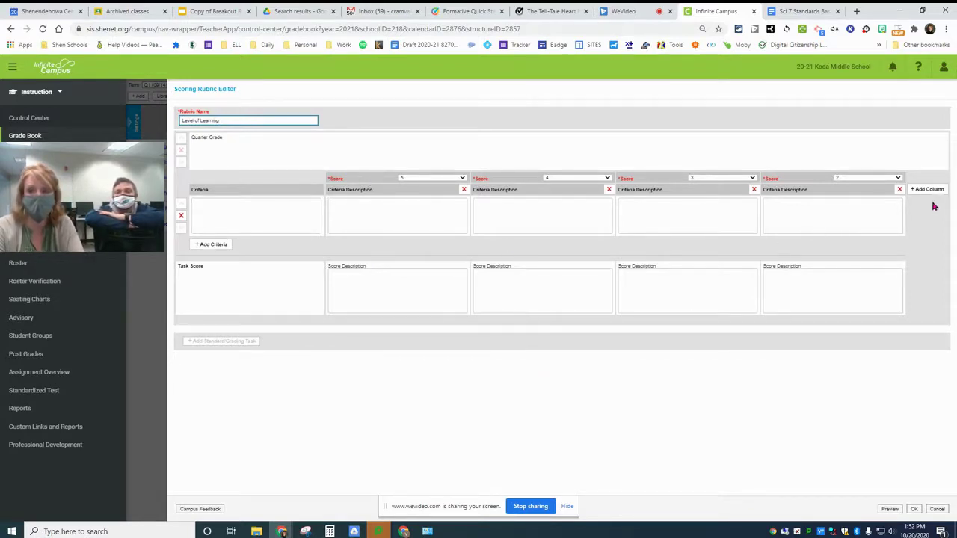
pyautogui.click(928, 190)
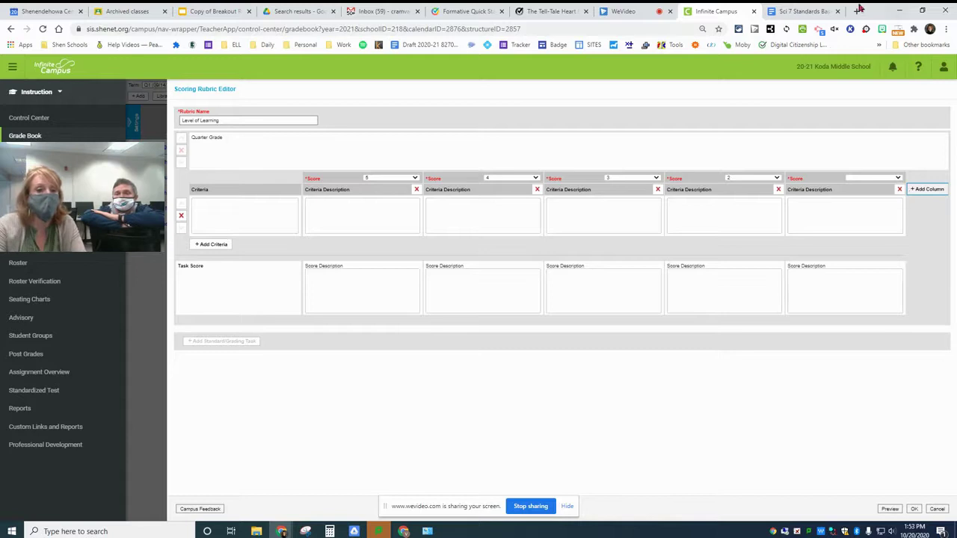
pyautogui.click(234, 213)
pyautogui.moveTo(222, 120); pyautogui.dragTo(163, 113)
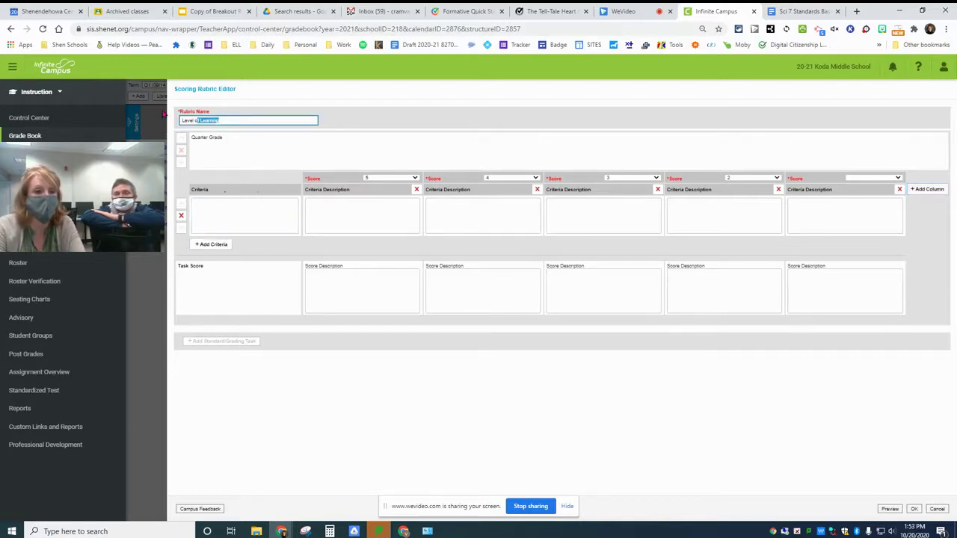
# - Paste Level of Learning as the criteria and copy the level-5 descriptions into score 5
pyautogui.click(240, 217)
pyautogui.write('Level of Learning')
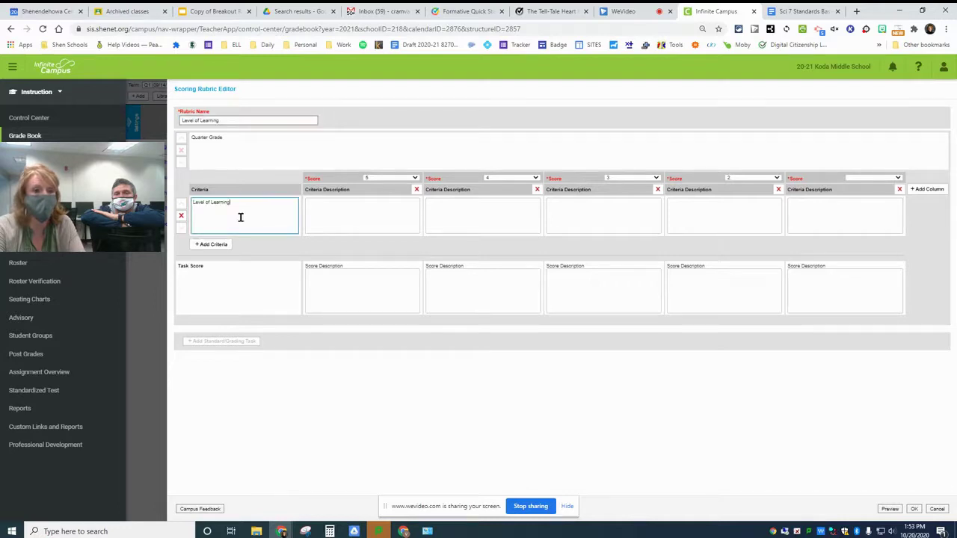
pyautogui.click(351, 209)
pyautogui.click(801, 11)
pyautogui.moveTo(611, 184); pyautogui.dragTo(368, 152)
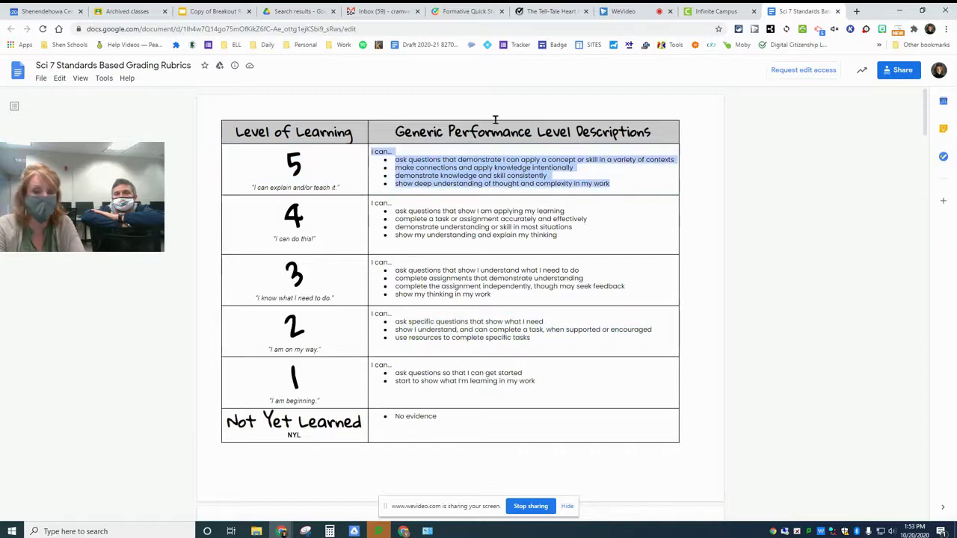
pyautogui.hotkey('ctrl', 'c')
pyautogui.click(716, 11)
pyautogui.hotkey('ctrl', 'v')
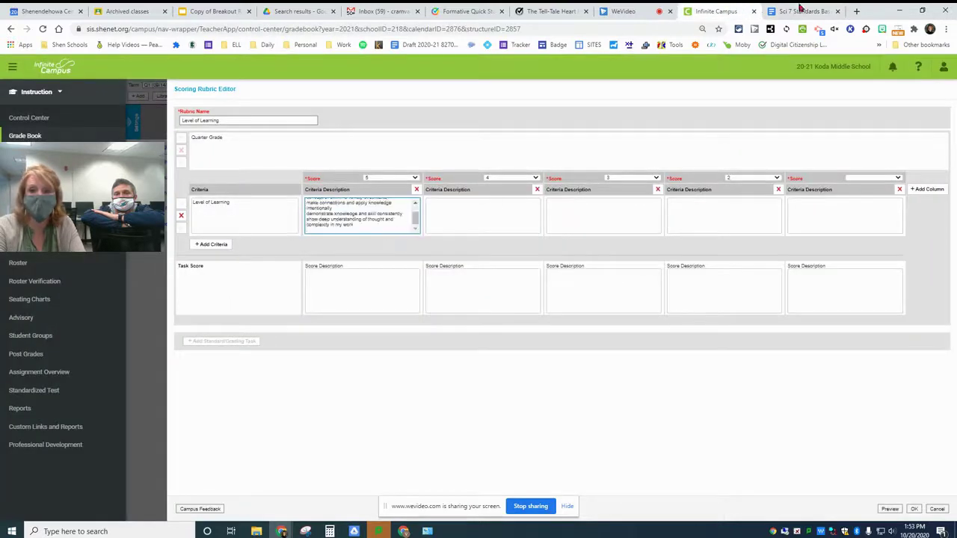
# - Copy the level-4 descriptions from the document into the score-4 box
pyautogui.click(802, 11)
pyautogui.moveTo(559, 236); pyautogui.dragTo(372, 201)
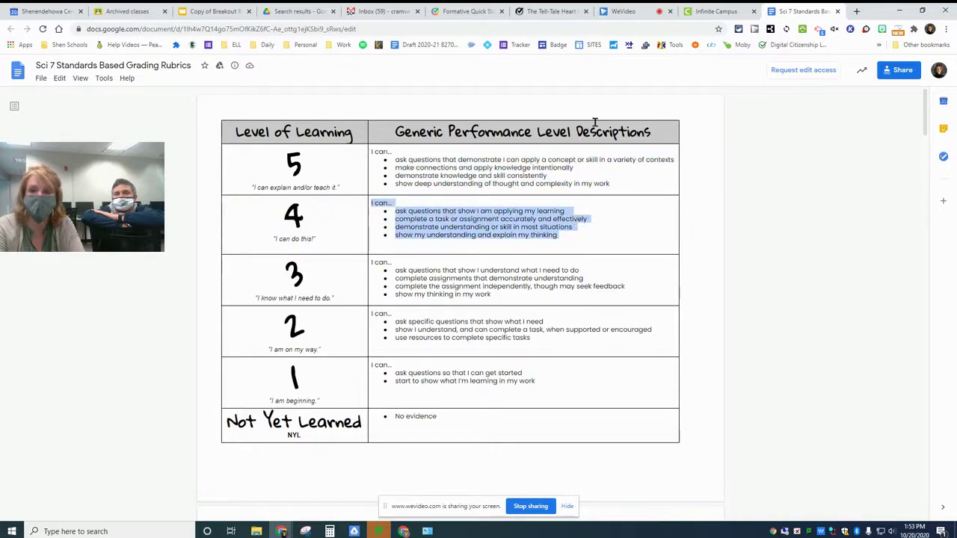
pyautogui.hotkey('ctrl', 'c')
pyautogui.click(716, 11)
pyautogui.click(479, 216)
pyautogui.hotkey('ctrl', 'v')
# - Copy the level-3 descriptions from the document into the score-3 box
pyautogui.click(822, 9)
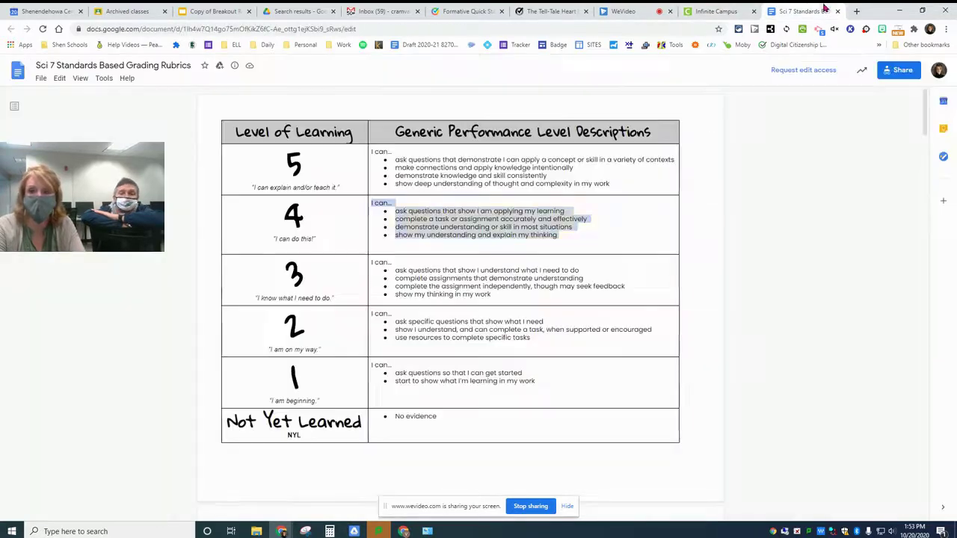
pyautogui.moveTo(501, 298); pyautogui.dragTo(370, 264)
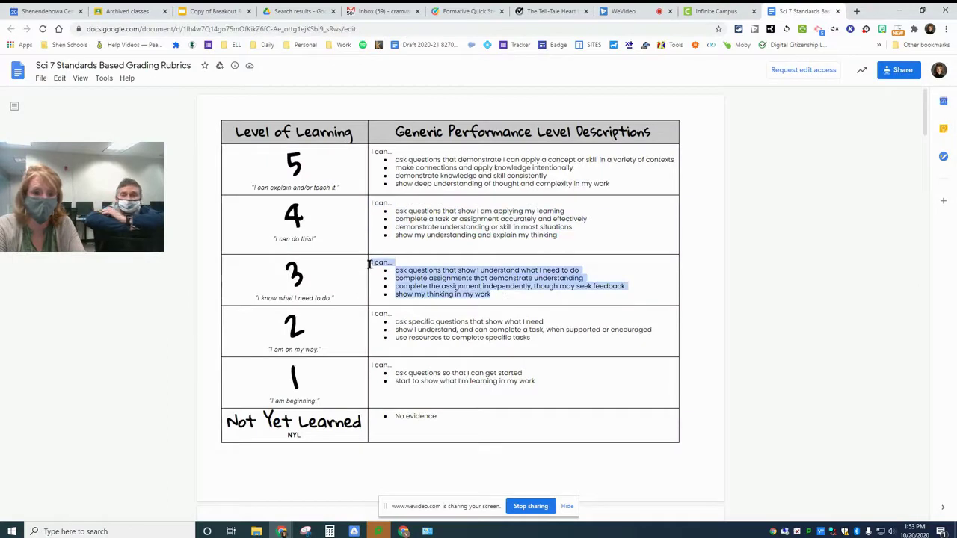
pyautogui.hotkey('ctrl', 'c')
pyautogui.click(716, 11)
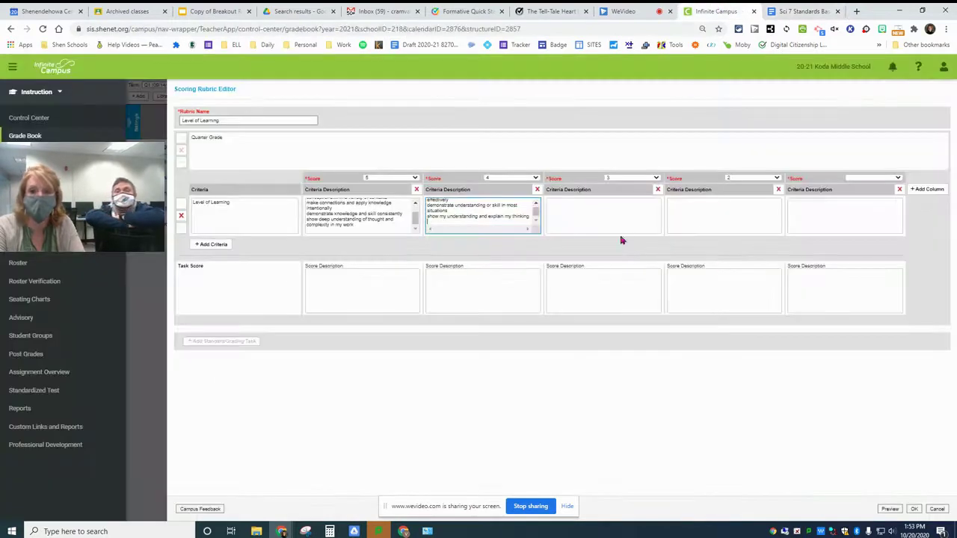
pyautogui.click(624, 218)
pyautogui.hotkey('ctrl', 'v')
# - Copy the level-2 descriptions from the document into the score-2 box
pyautogui.click(697, 219)
pyautogui.click(804, 11)
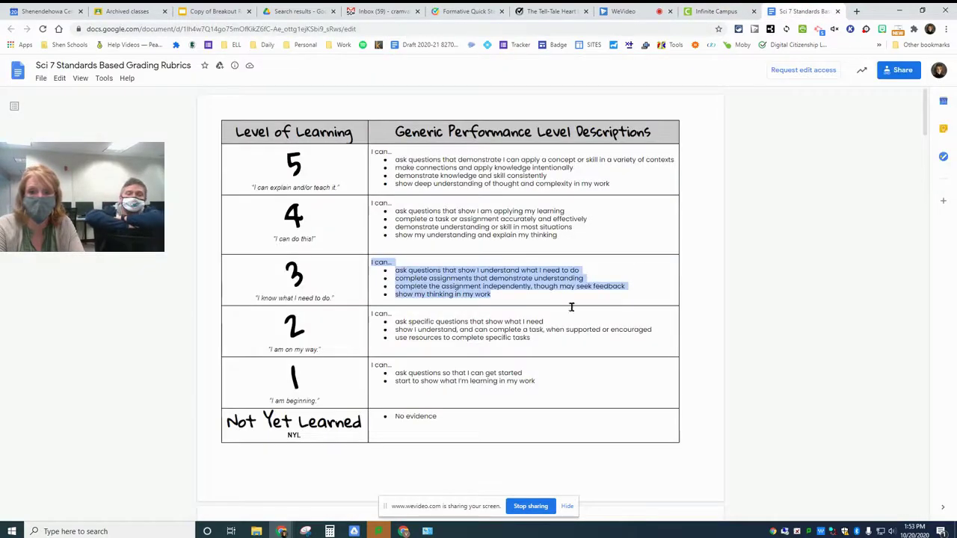
pyautogui.moveTo(531, 338); pyautogui.dragTo(369, 317)
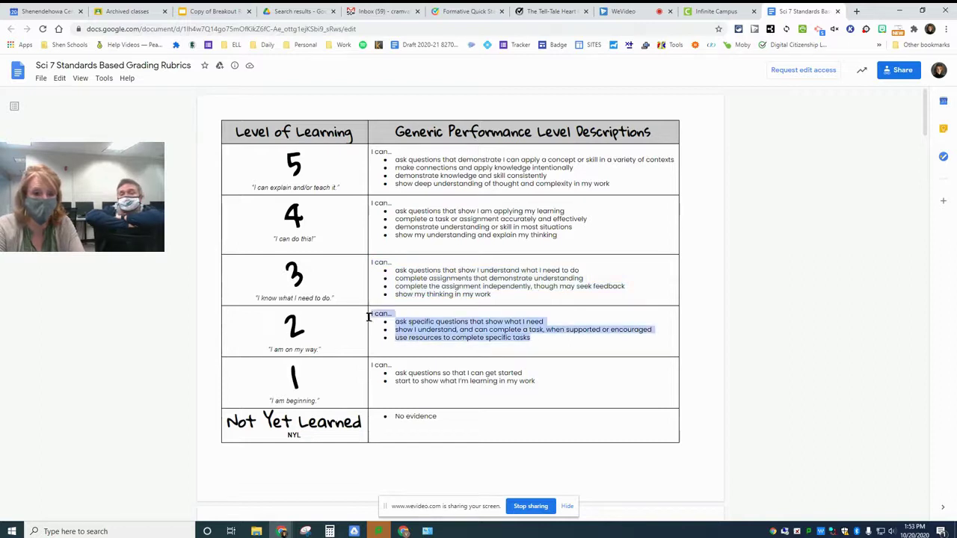
pyautogui.hotkey('ctrl', 'c')
pyautogui.click(716, 11)
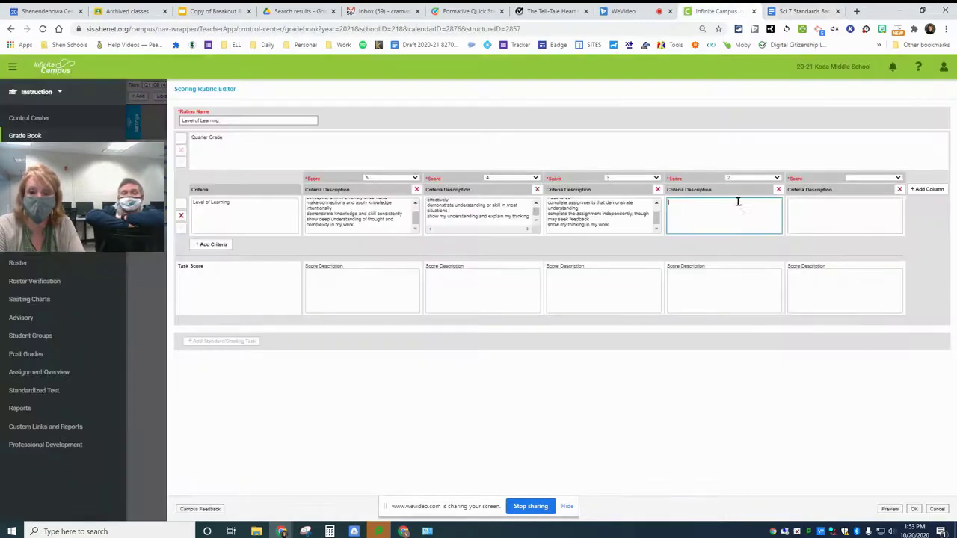
pyautogui.hotkey('ctrl', 'v')
# - Set the last column's score to 1 and paste the level-1 descriptions into it
pyautogui.click(803, 214)
pyautogui.click(860, 177)
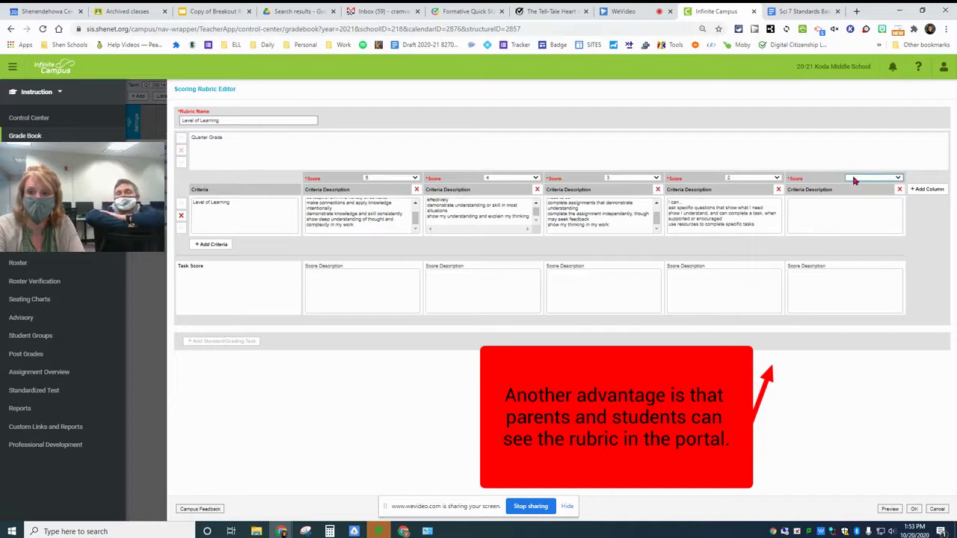
pyautogui.click(856, 198)
pyautogui.click(850, 207)
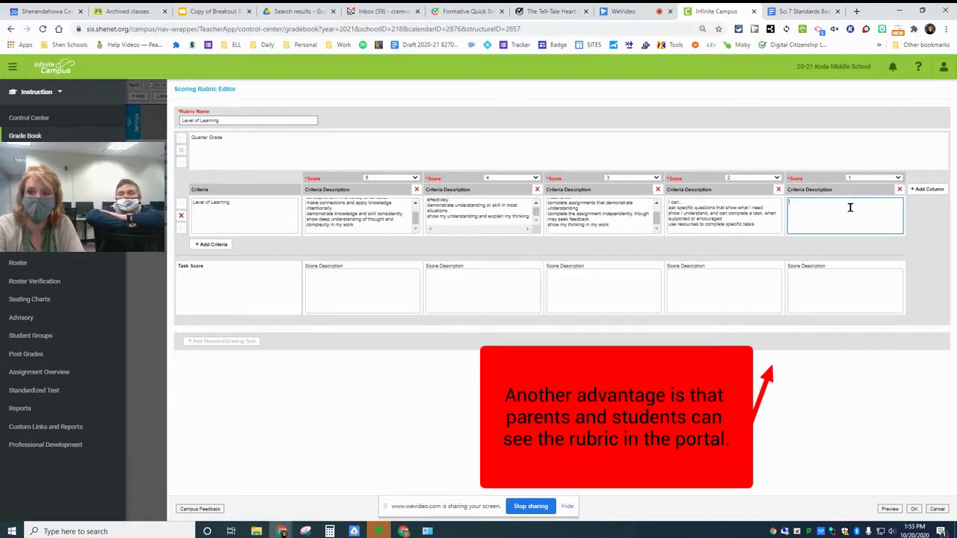
pyautogui.click(805, 10)
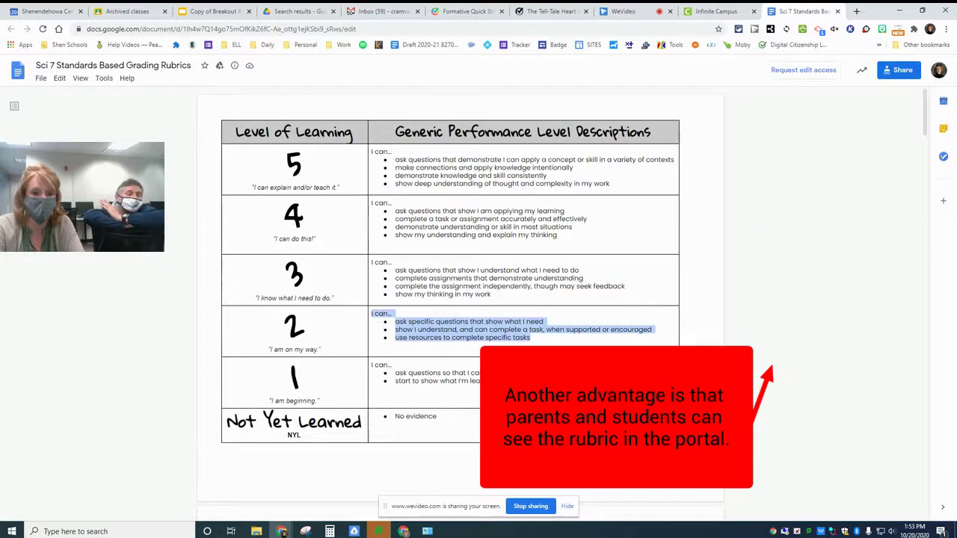
pyautogui.moveTo(523, 381); pyautogui.dragTo(370, 365)
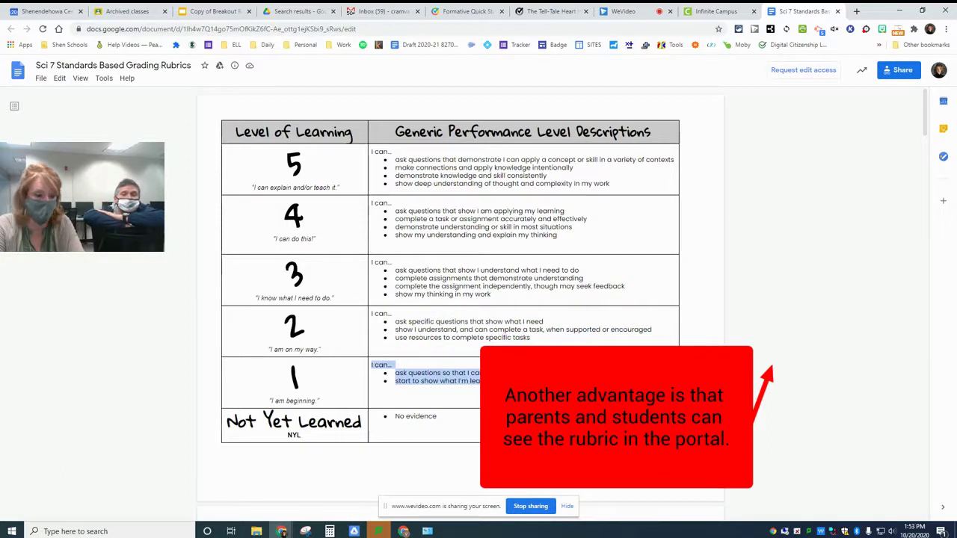
pyautogui.click(740, 11)
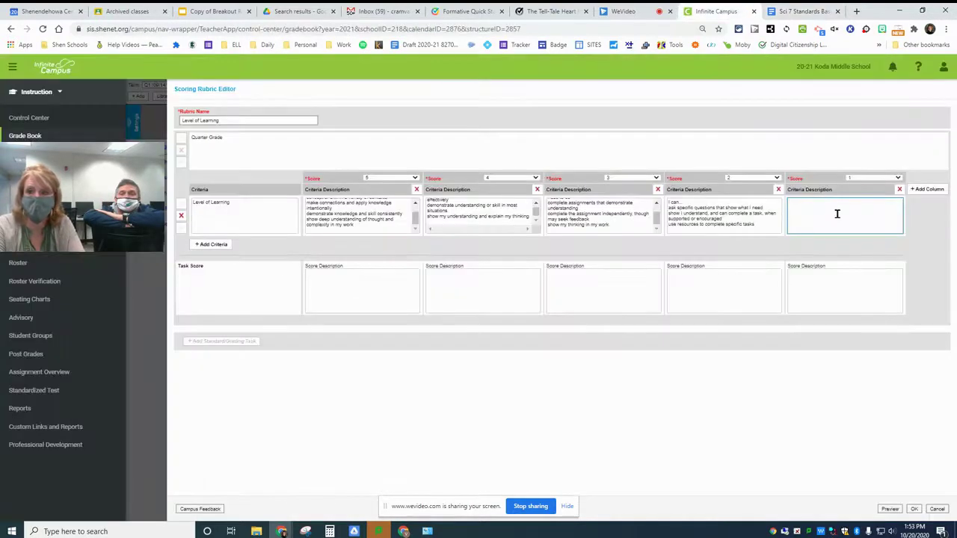
pyautogui.hotkey('ctrl', 'v')
# - Add a sixth column scored NYL with the description No evidence
pyautogui.click(927, 190)
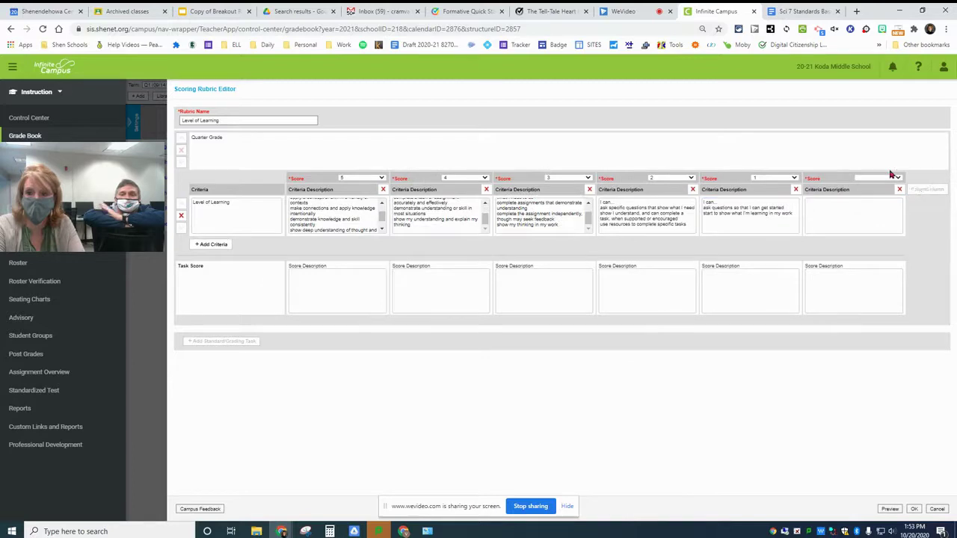
pyautogui.click(894, 178)
pyautogui.click(890, 196)
pyautogui.click(803, 10)
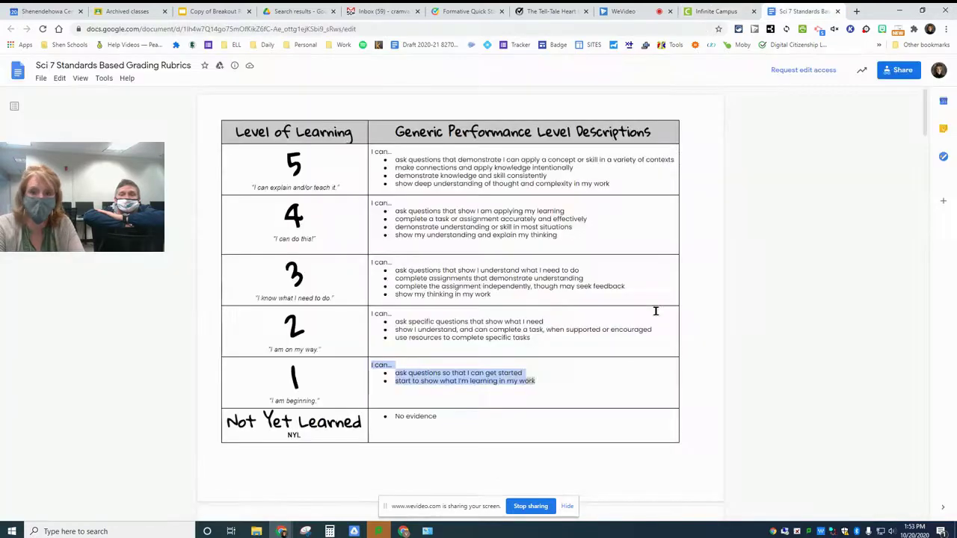
pyautogui.moveTo(459, 410); pyautogui.dragTo(388, 416)
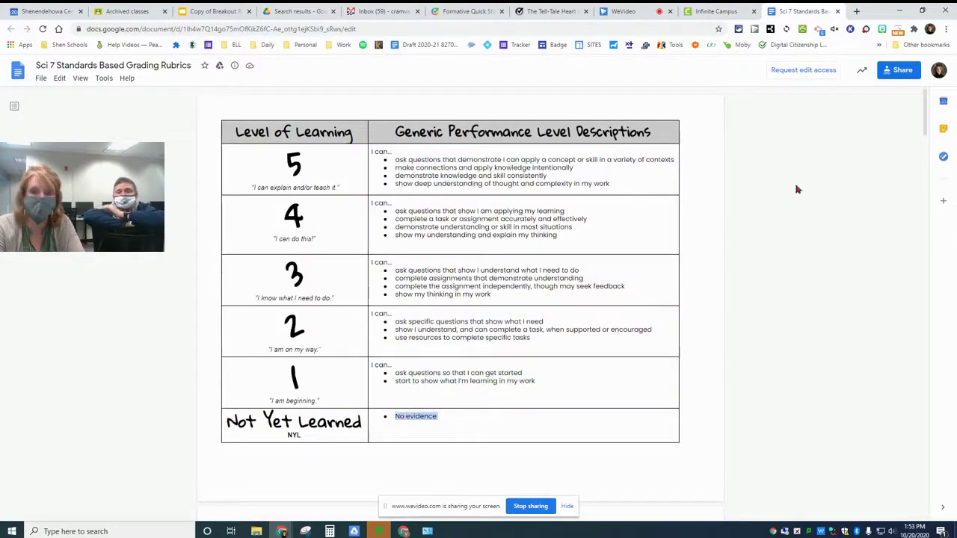
pyautogui.click(716, 10)
pyautogui.click(819, 222)
pyautogui.hotkey('ctrl', 'v')
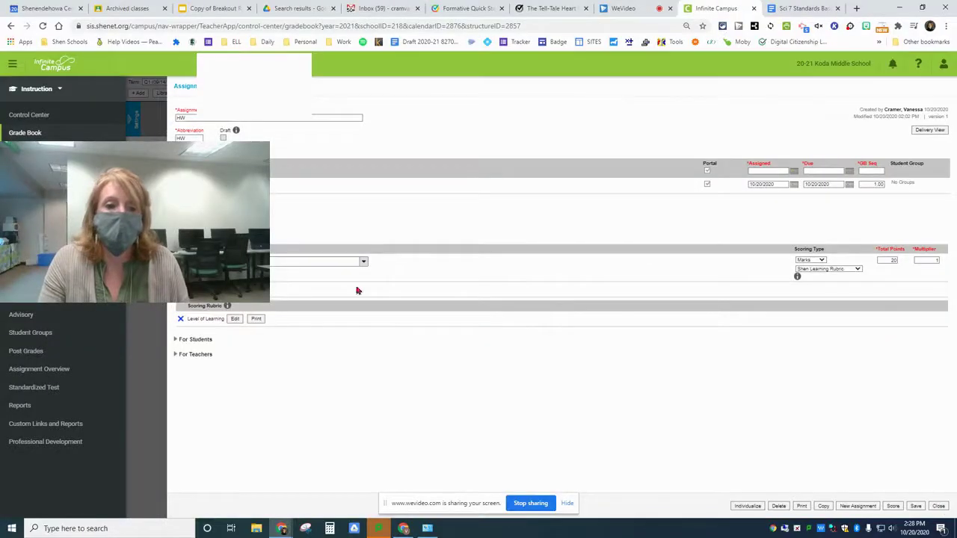
# - Open HW scoring and the first student's Level of Learning rubric evaluation
pyautogui.click(893, 507)
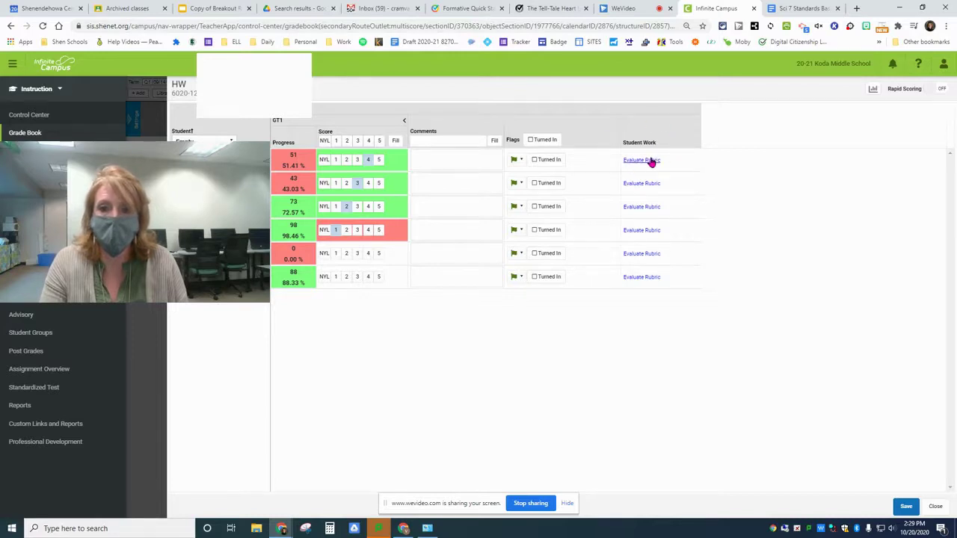
pyautogui.click(645, 160)
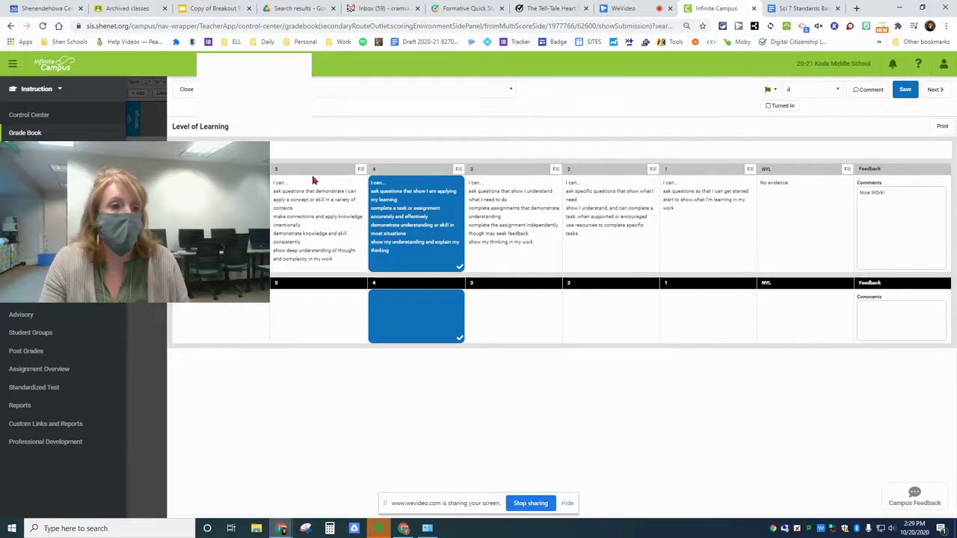
# - From the Control Center, open the first section's unscored assignments and the HW rubric scoring
pyautogui.click(74, 118)
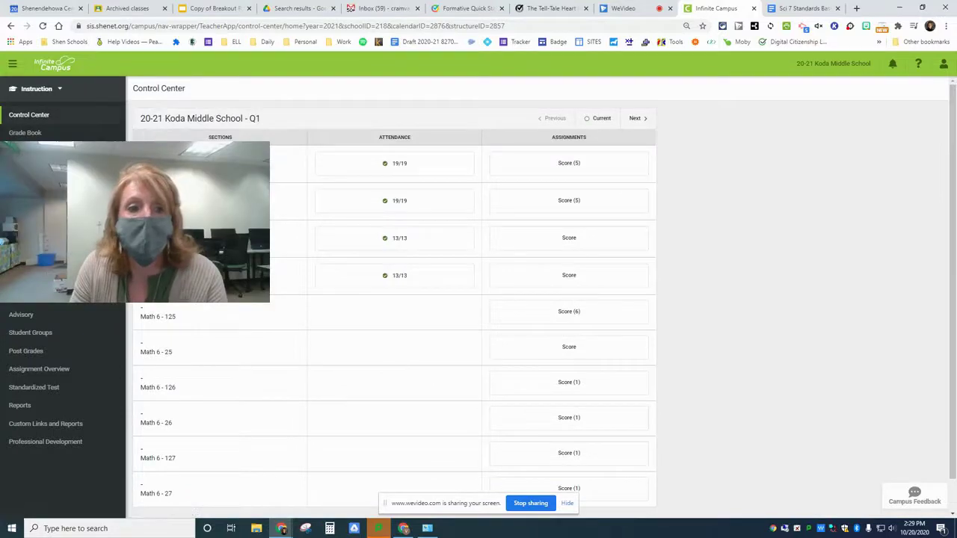
pyautogui.click(545, 168)
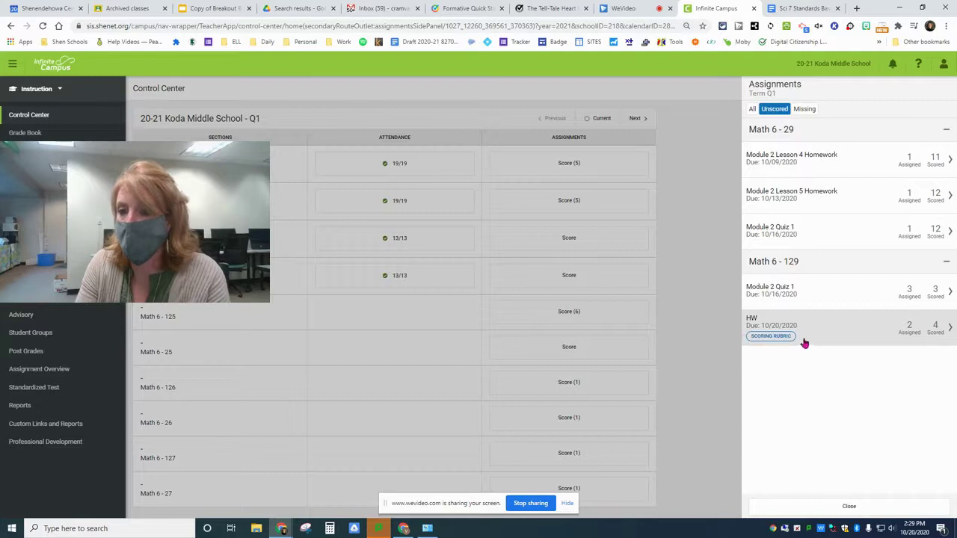
pyautogui.click(840, 331)
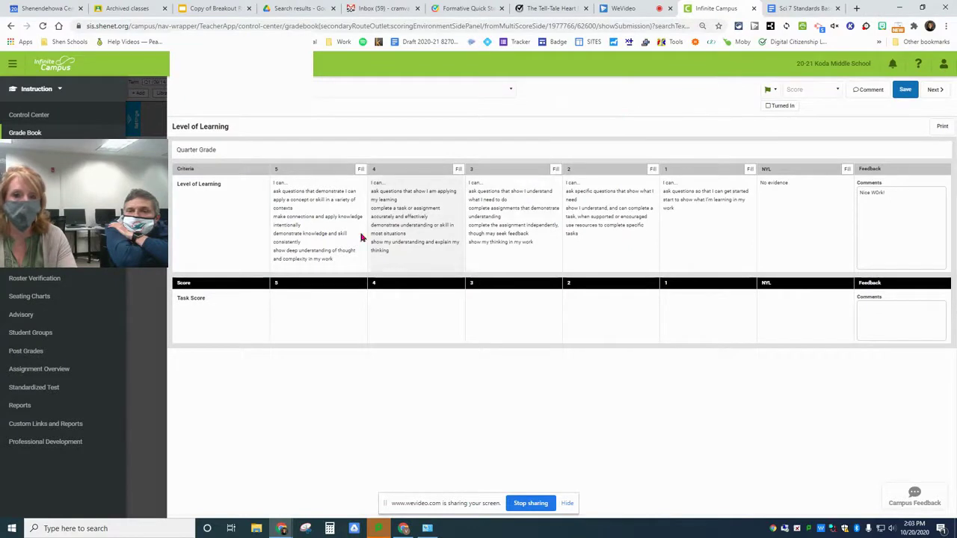
# - Rate the student level 4 on Level of Learning with Task Score 4, checking the flag list
pyautogui.click(317, 215)
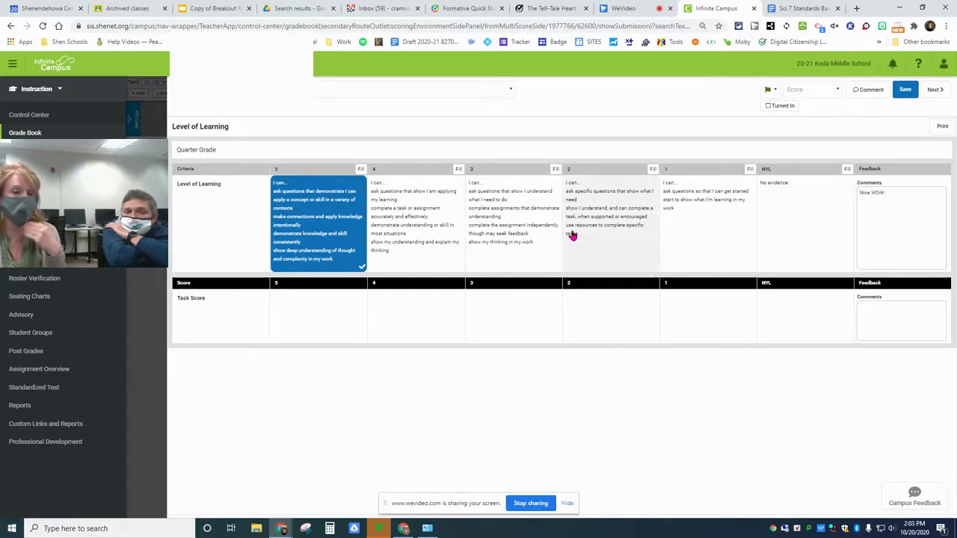
pyautogui.click(404, 217)
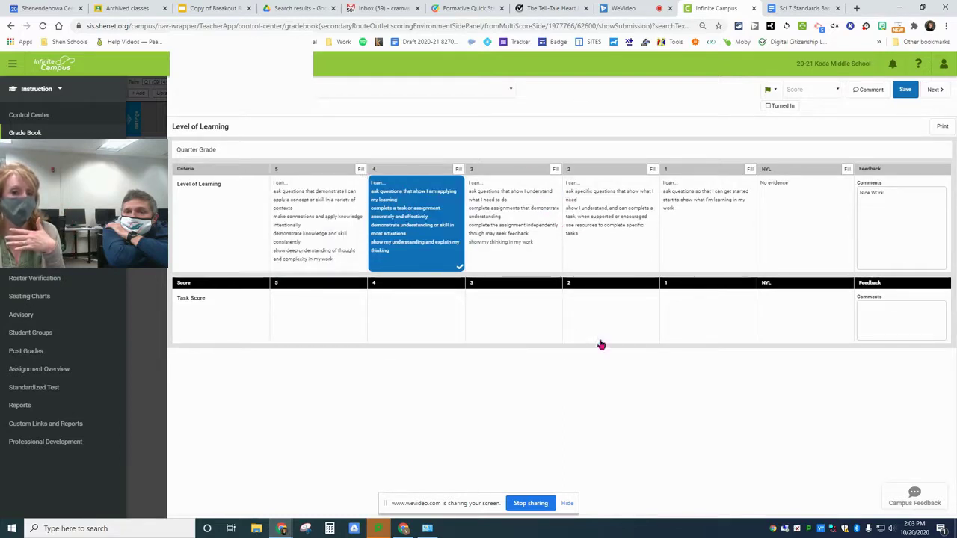
pyautogui.click(505, 328)
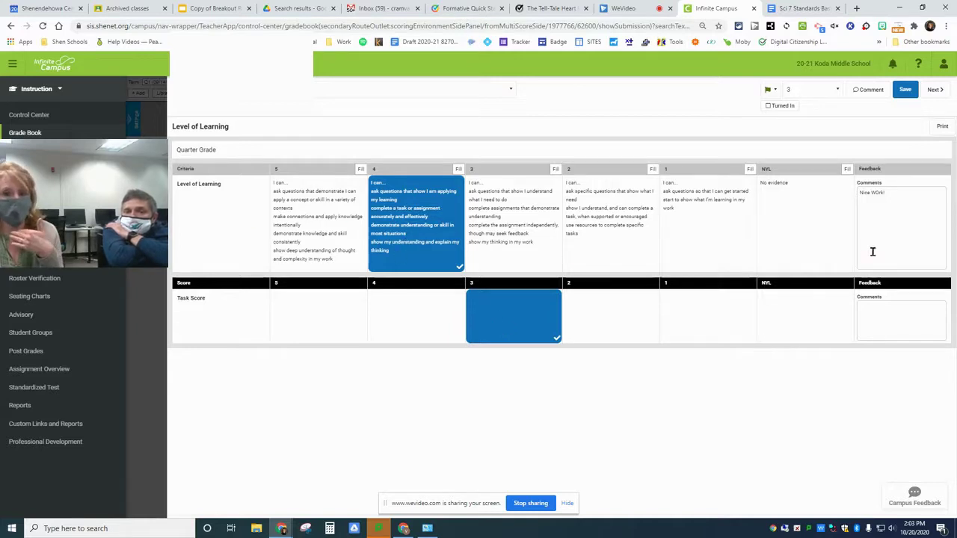
pyautogui.click(407, 232)
pyautogui.click(401, 214)
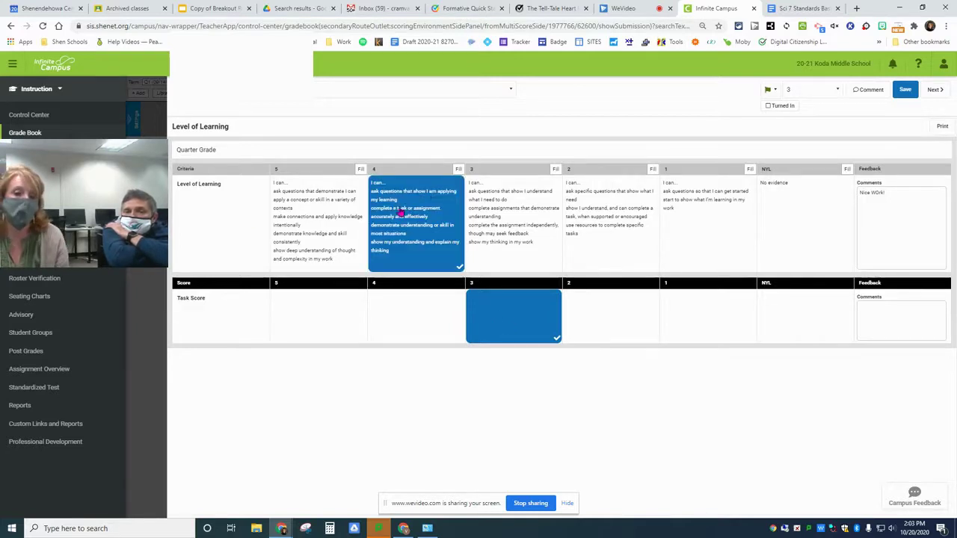
pyautogui.click(416, 321)
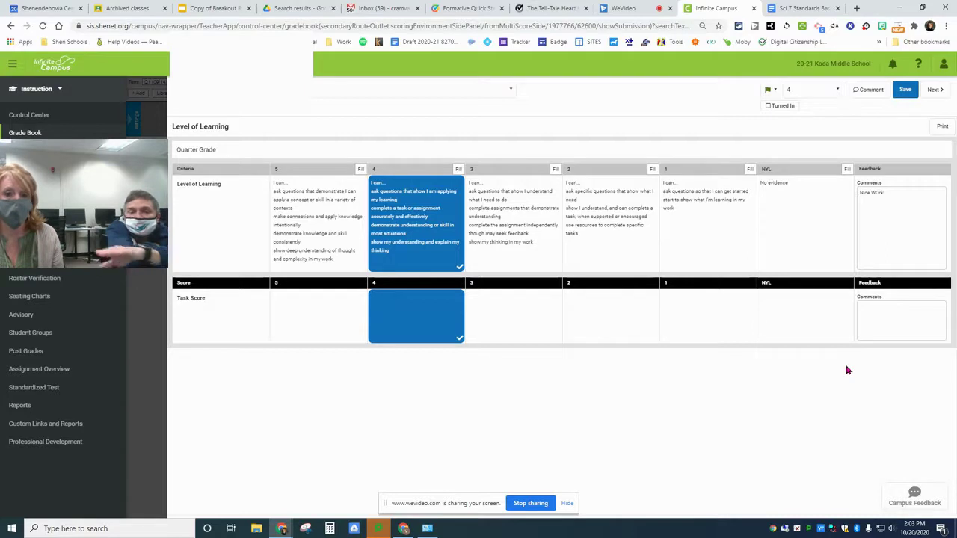
pyautogui.click(405, 318)
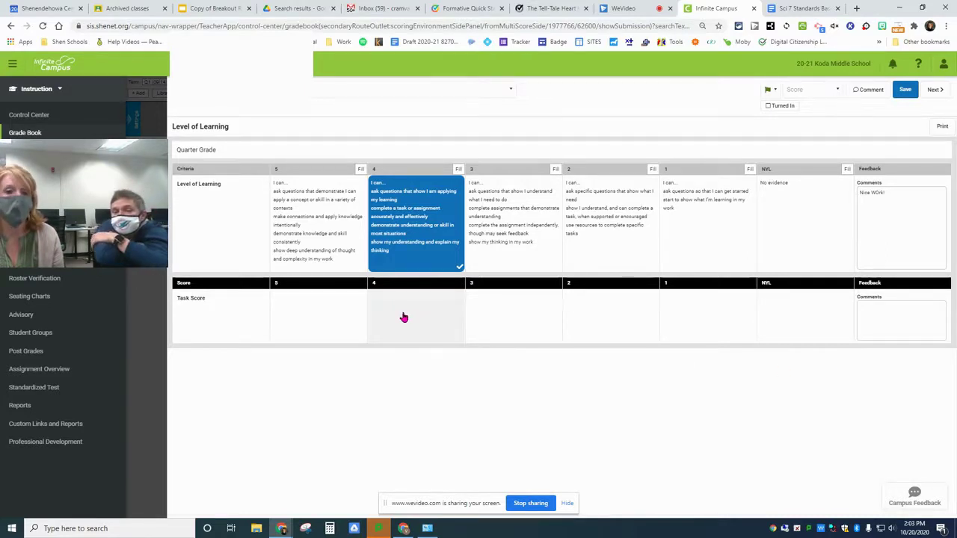
pyautogui.click(404, 317)
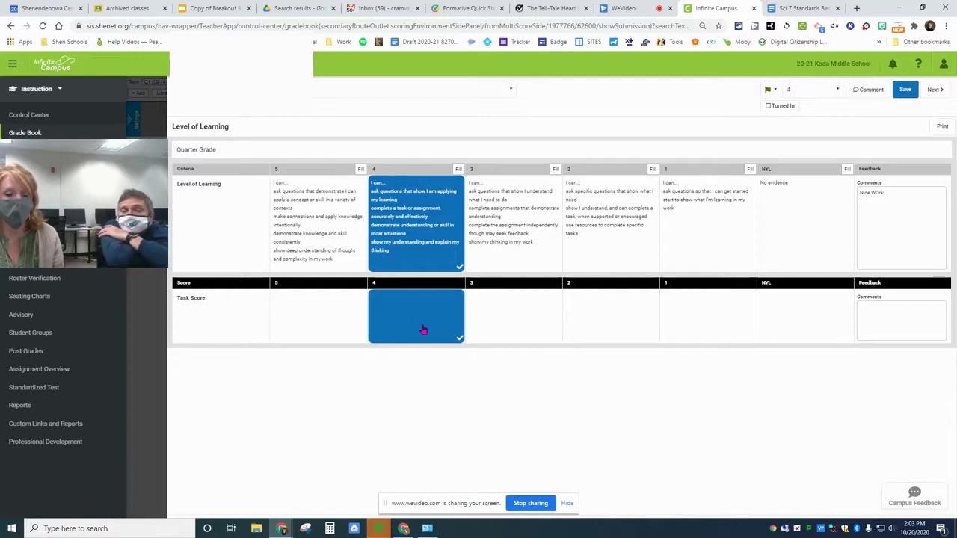
pyautogui.click(878, 317)
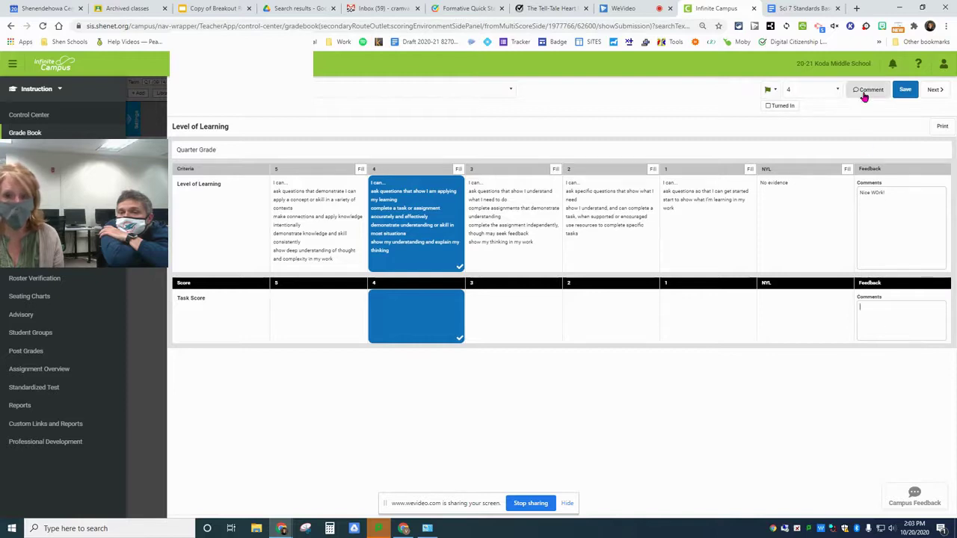
pyautogui.click(775, 90)
pyautogui.click(776, 90)
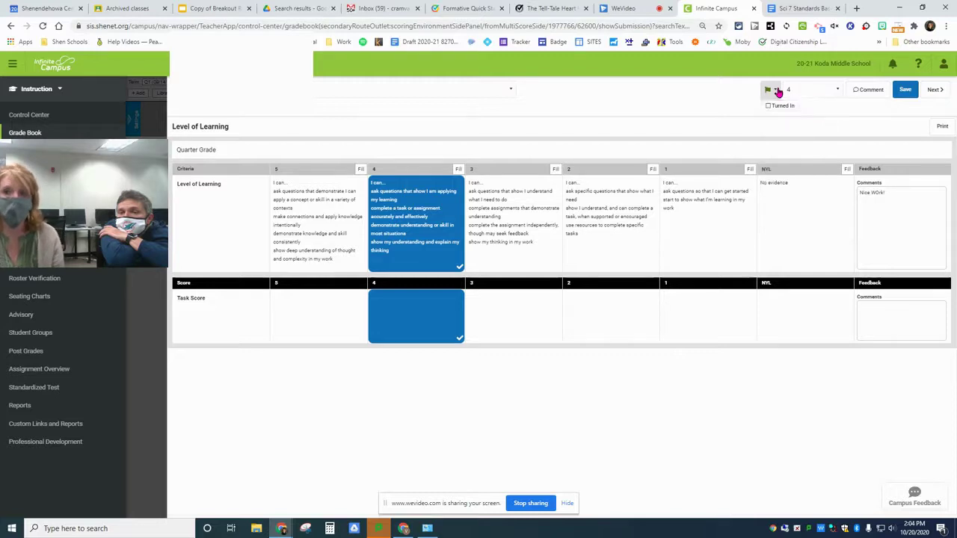
# - Score the next three HW students at rubric levels 3, 2 and 1
pyautogui.click(934, 89)
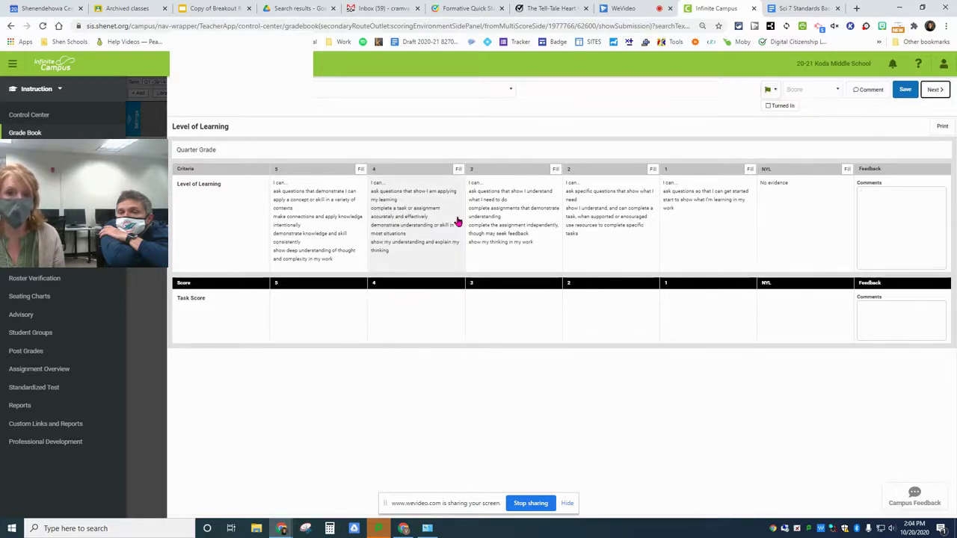
pyautogui.click(497, 254)
pyautogui.click(521, 299)
pyautogui.click(933, 92)
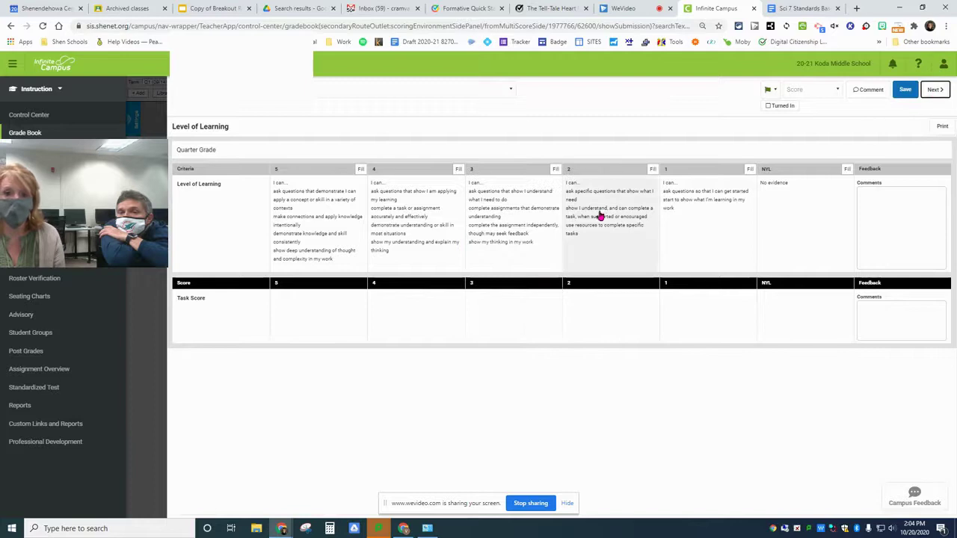
pyautogui.click(608, 235)
pyautogui.click(611, 320)
pyautogui.click(933, 90)
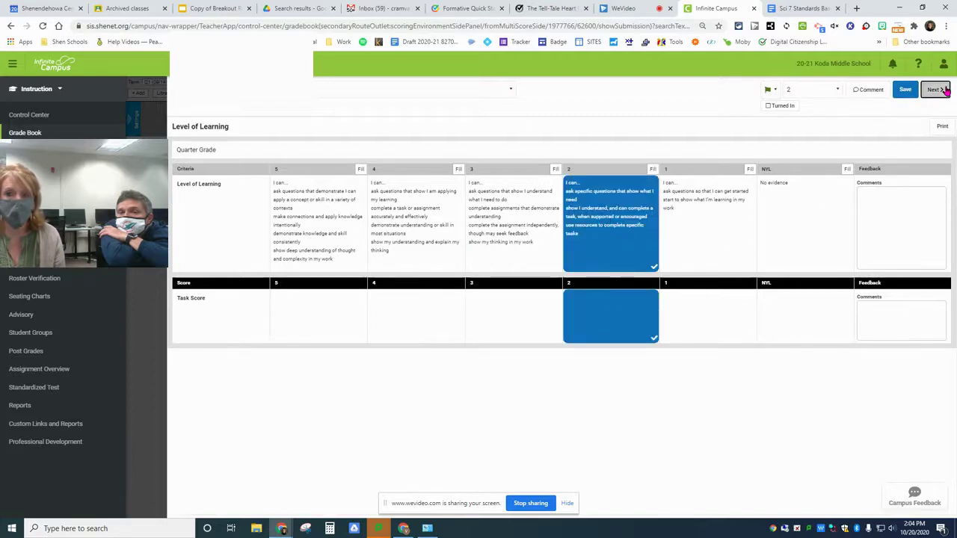
pyautogui.click(690, 213)
pyautogui.click(699, 306)
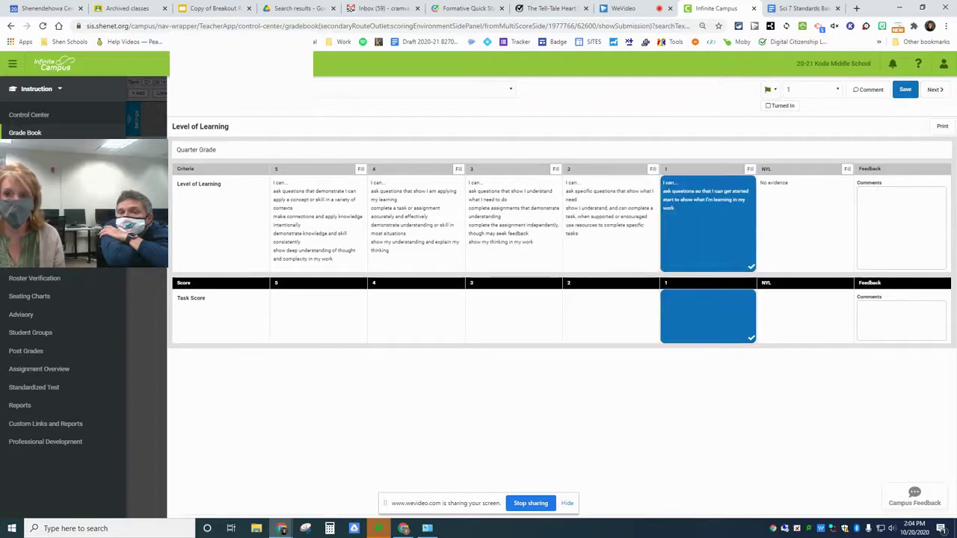
# - Keep the unsaved changes on the page and save the rubric scores
pyautogui.click(934, 89)
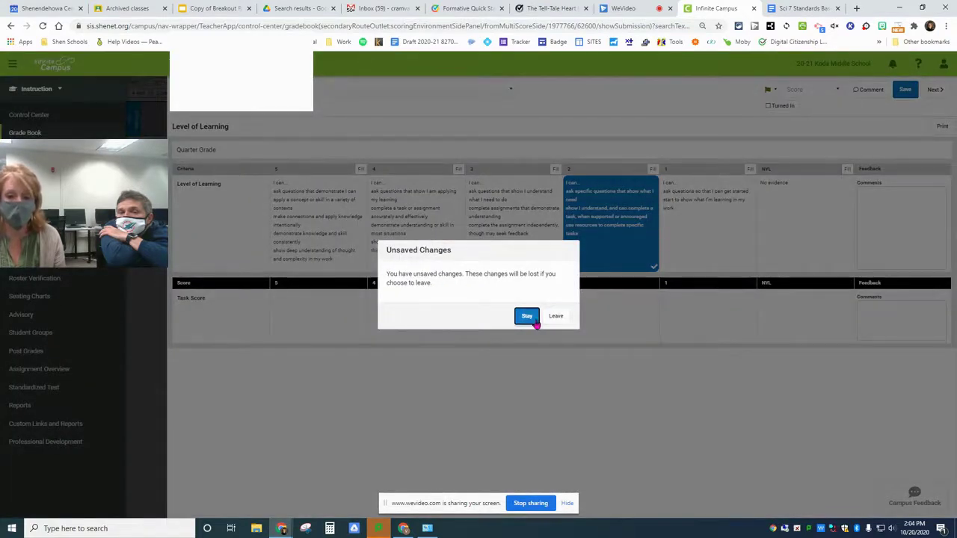
pyautogui.click(525, 317)
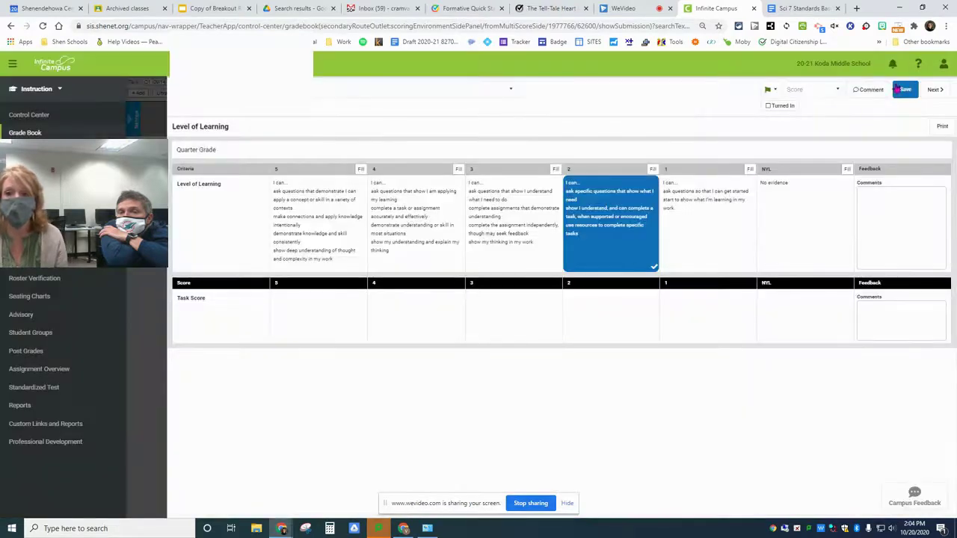
pyautogui.click(903, 90)
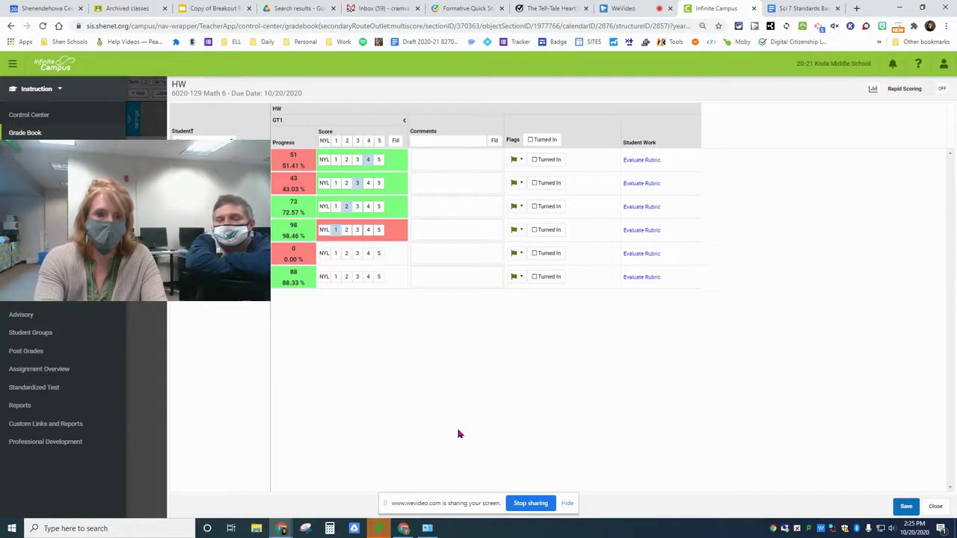
# - Close the HW scoring view and Assignment Detail, then reopen the HW assignment's details from the grade book
pyautogui.click(937, 507)
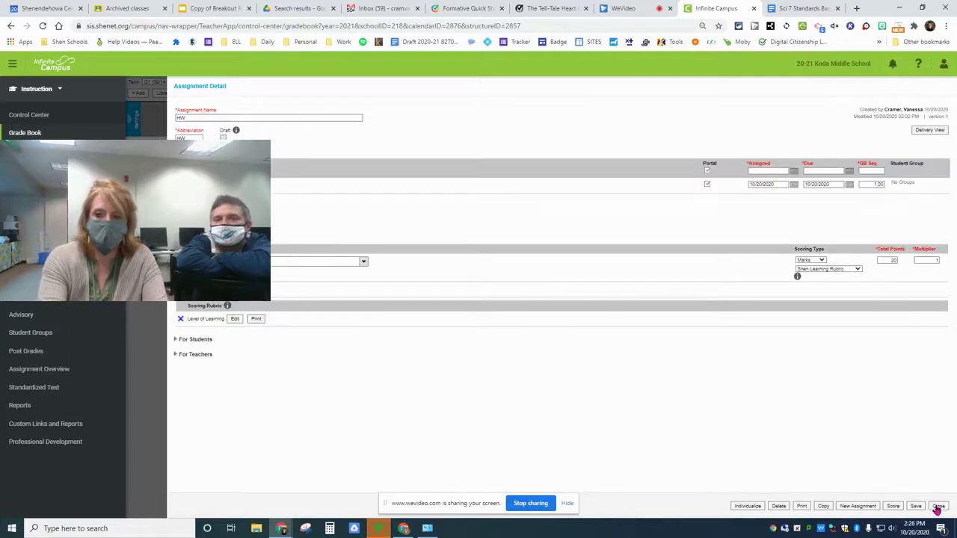
pyautogui.click(937, 506)
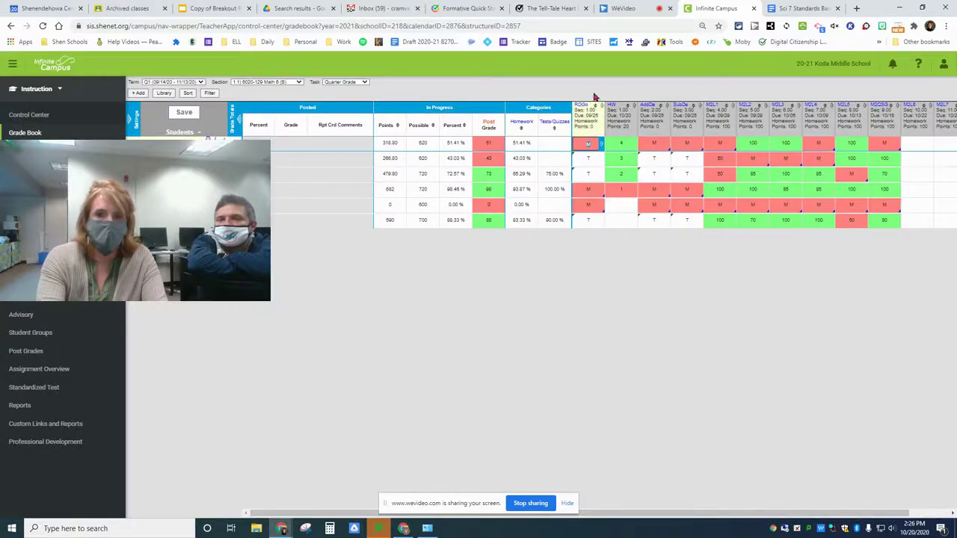
pyautogui.moveTo(611, 110)
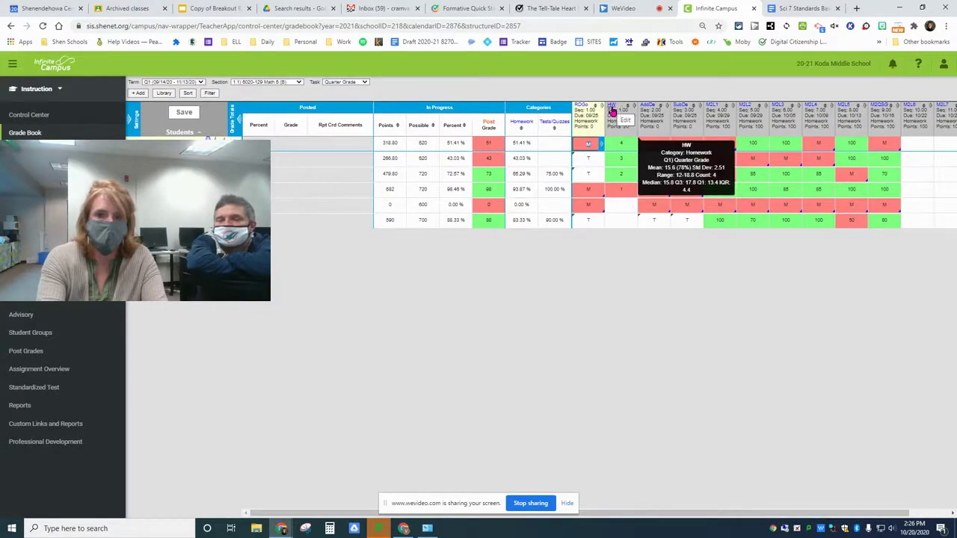
pyautogui.click(611, 110)
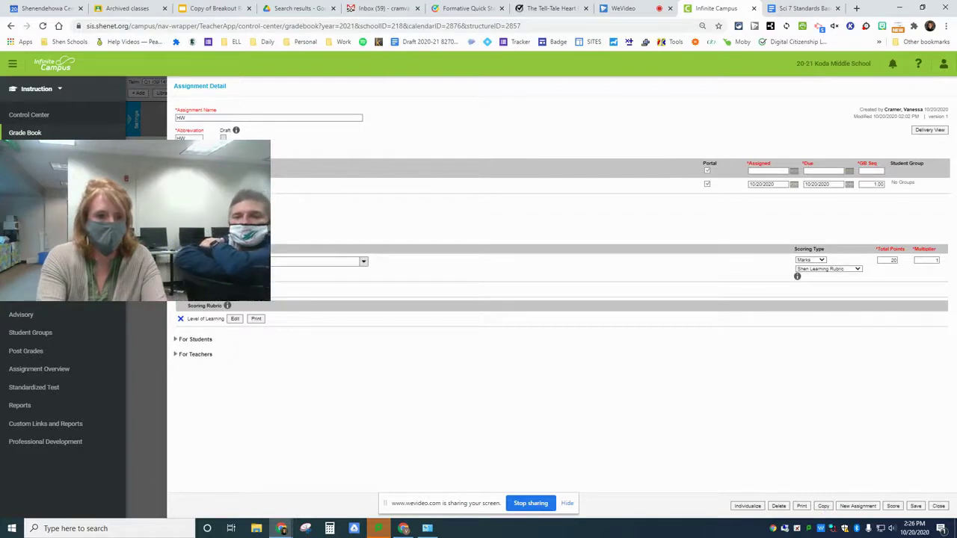
# - Copy the HW assignment, name the copy HW2 with abbreviation HW2, and save it
pyautogui.click(823, 506)
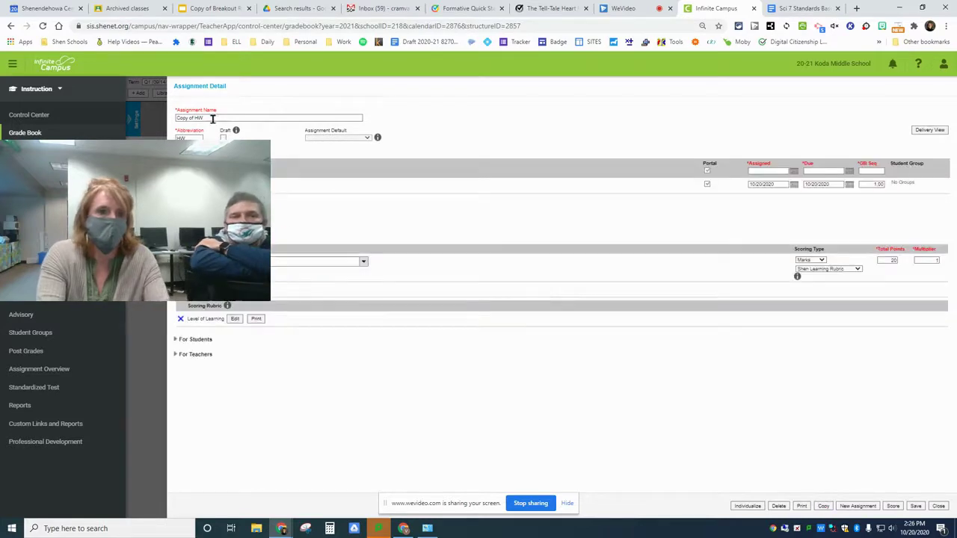
pyautogui.moveTo(214, 117); pyautogui.dragTo(142, 117)
pyautogui.write('HW2')
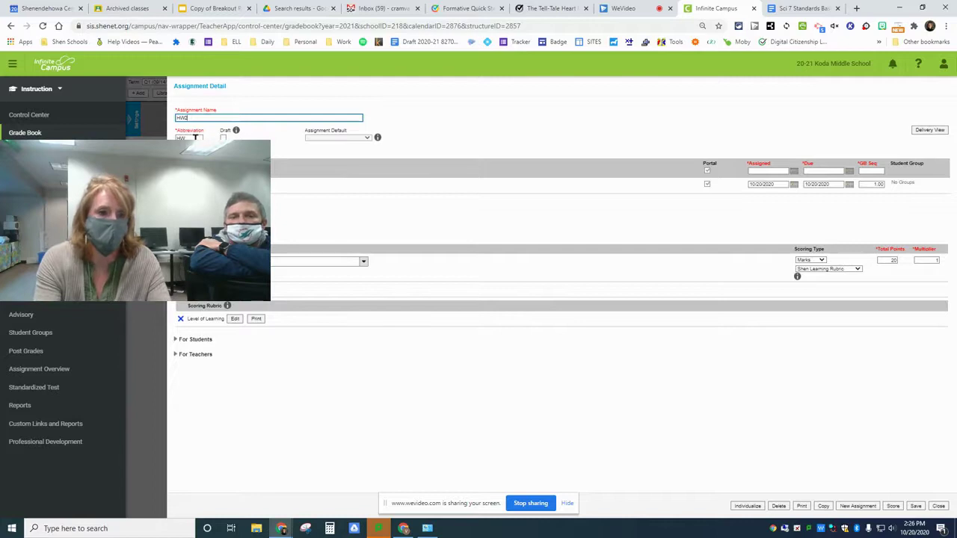
pyautogui.click(195, 137)
pyautogui.write('2')
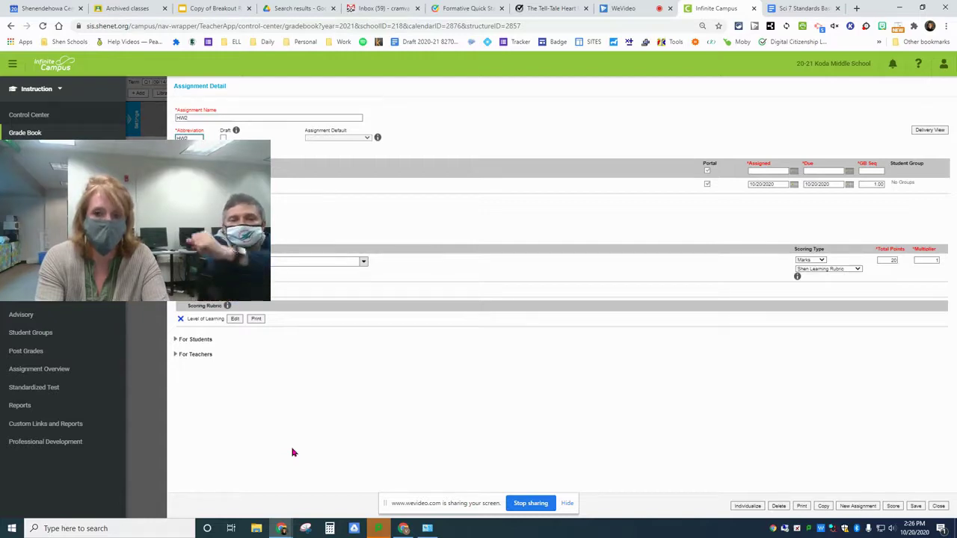
pyautogui.click(915, 506)
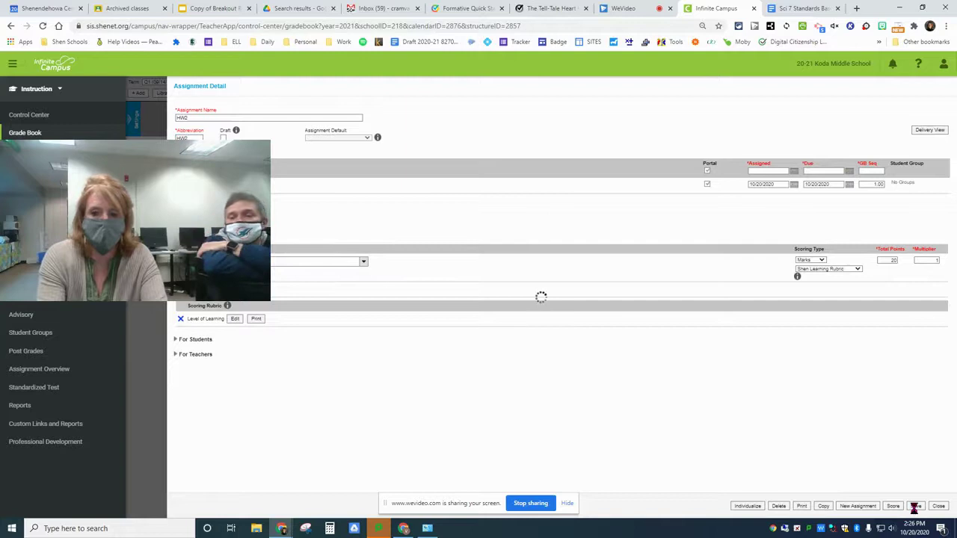